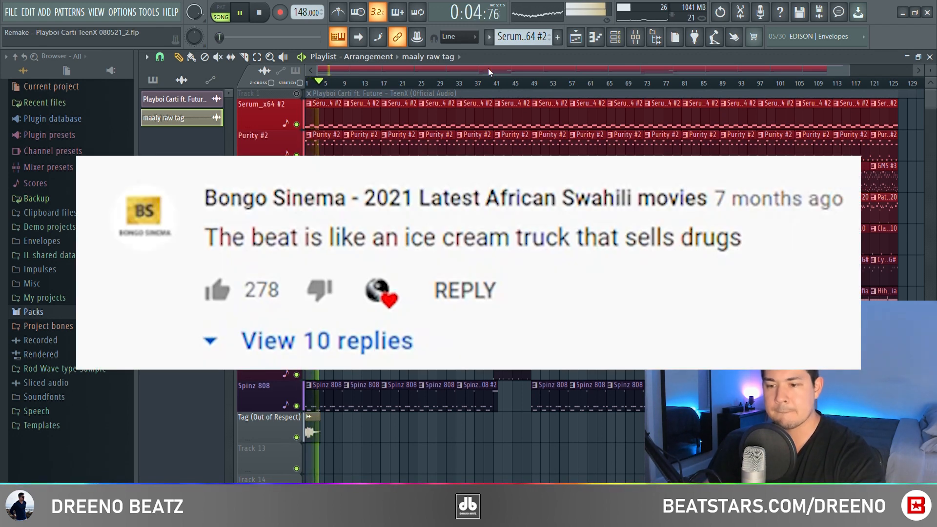
# - Stop playback and inspect the preset of the Serum_x64 #2 channel
pyautogui.press('space')
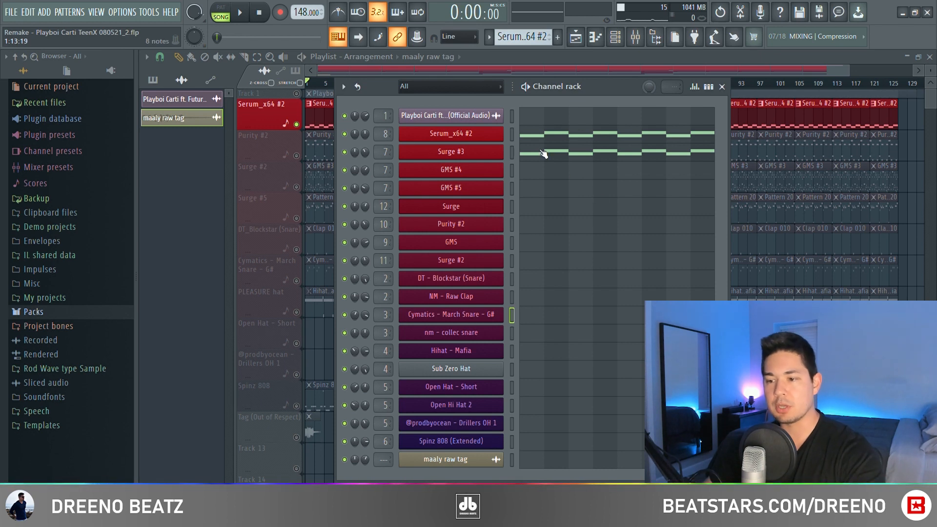
pyautogui.click(486, 138)
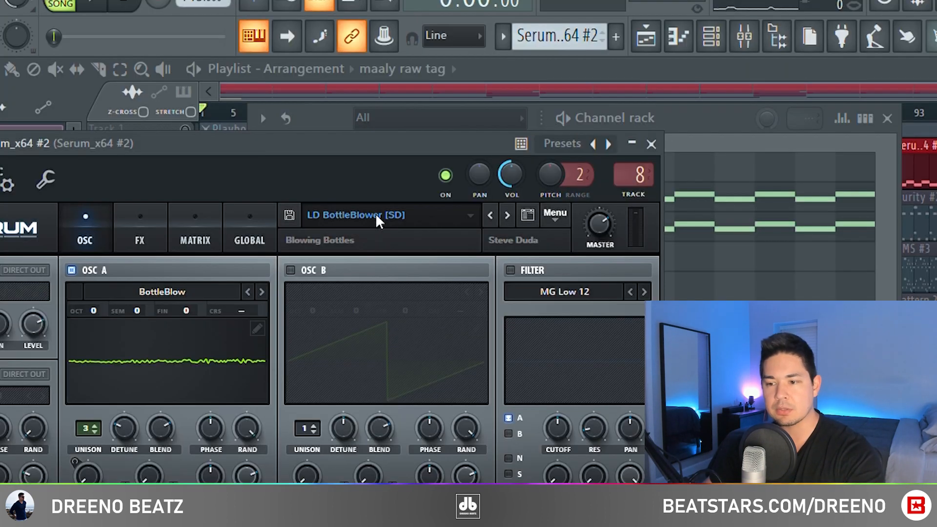
pyautogui.click(651, 144)
# - Inspect the patch of the Surge #3 channel and play its notes from the piano roll
pyautogui.click(454, 225)
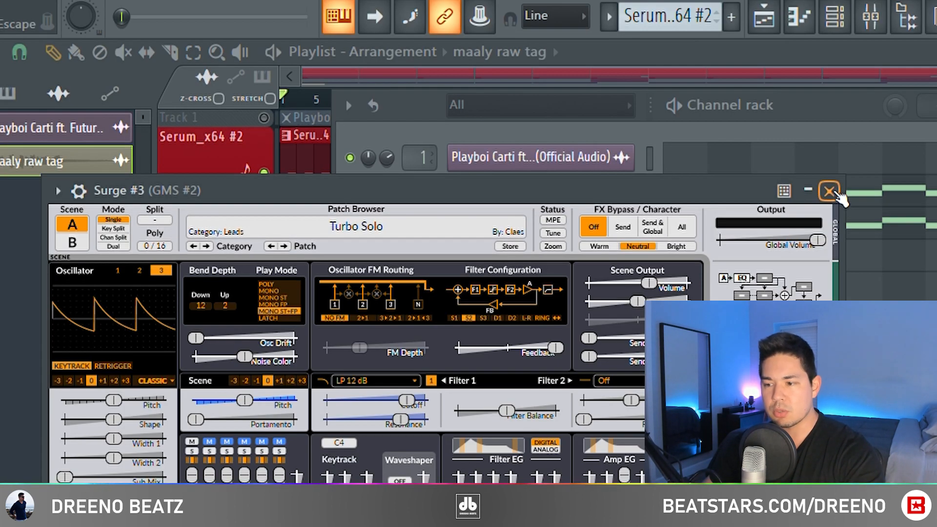
pyautogui.click(829, 191)
pyautogui.click(752, 223)
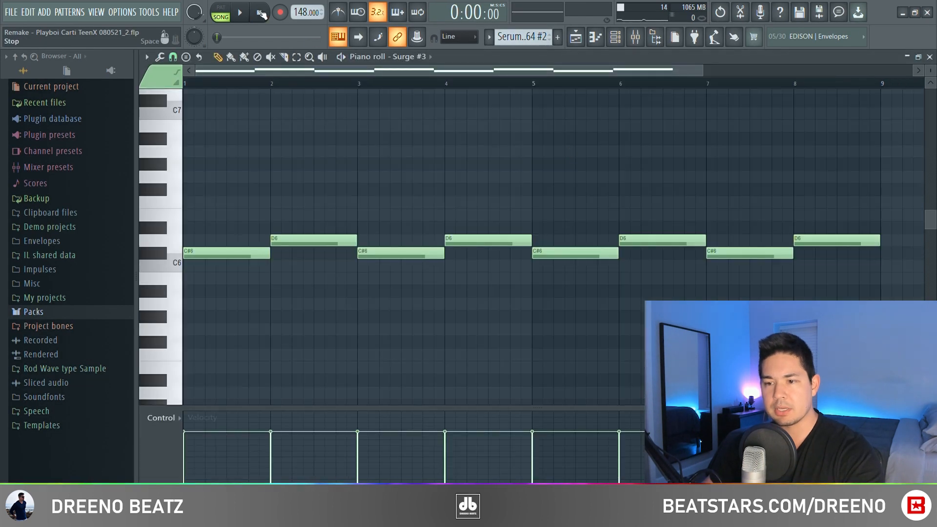
pyautogui.press('space')
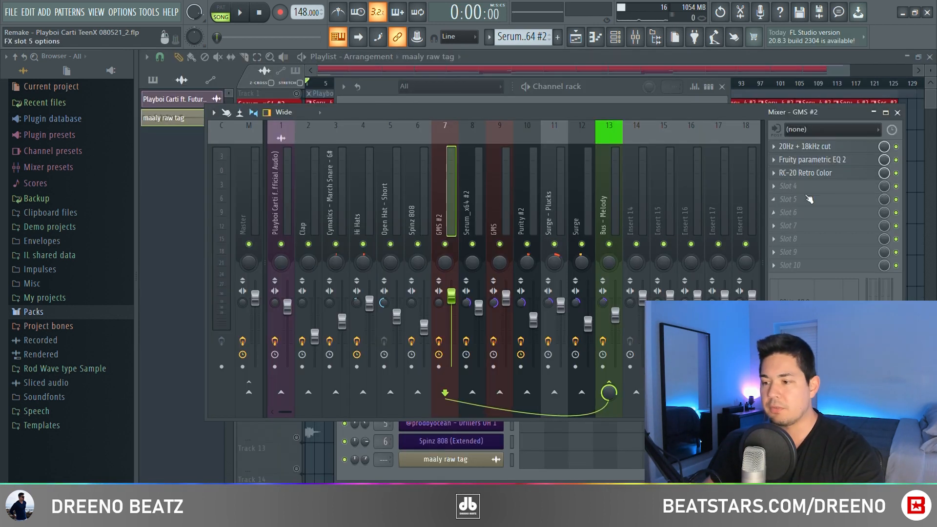
# - Inspect RC-20 Retro Color on the GMS #2 mixer track and HY-TP2 on the Serum_x64 #2 mixer track
pyautogui.click(817, 176)
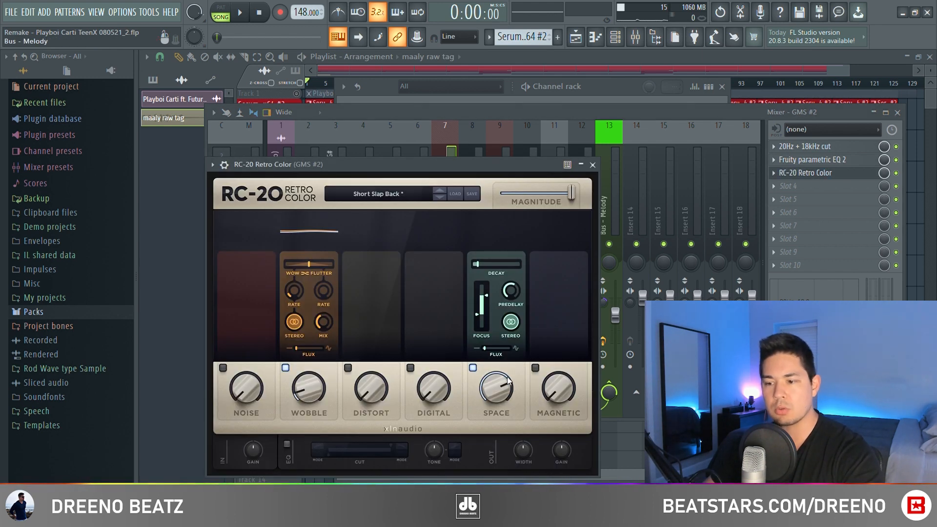
pyautogui.click(592, 164)
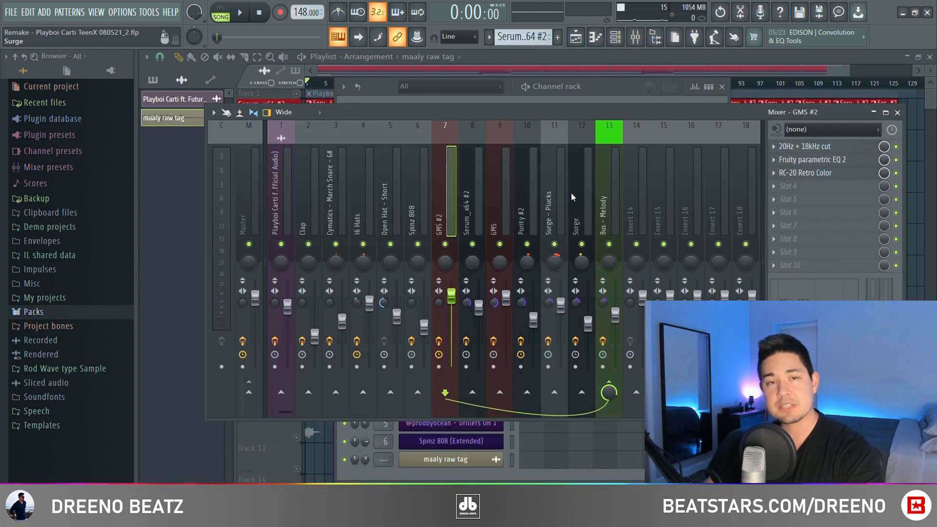
pyautogui.press('Right')
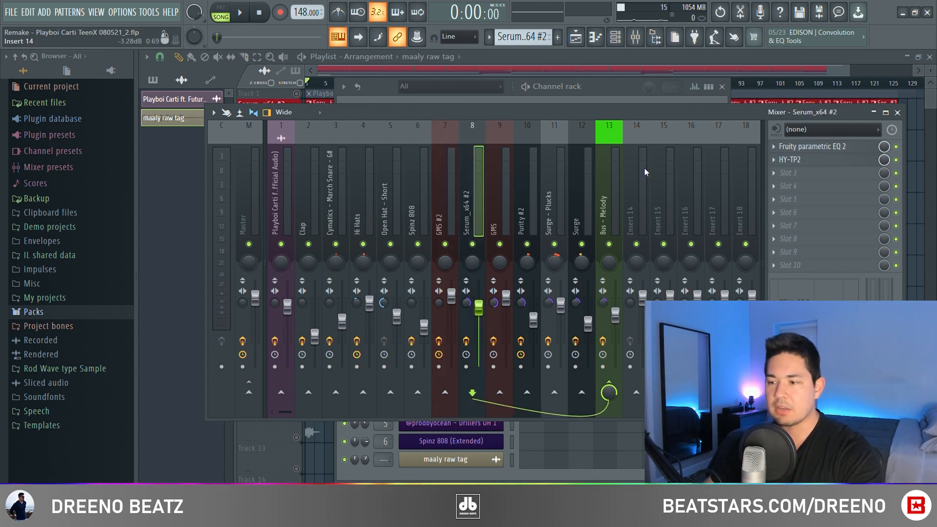
pyautogui.click(829, 157)
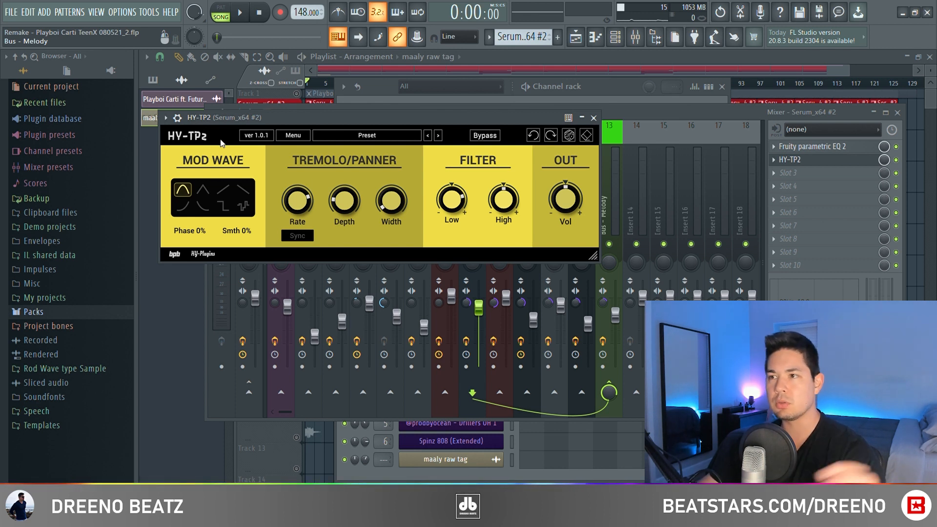
pyautogui.click(593, 118)
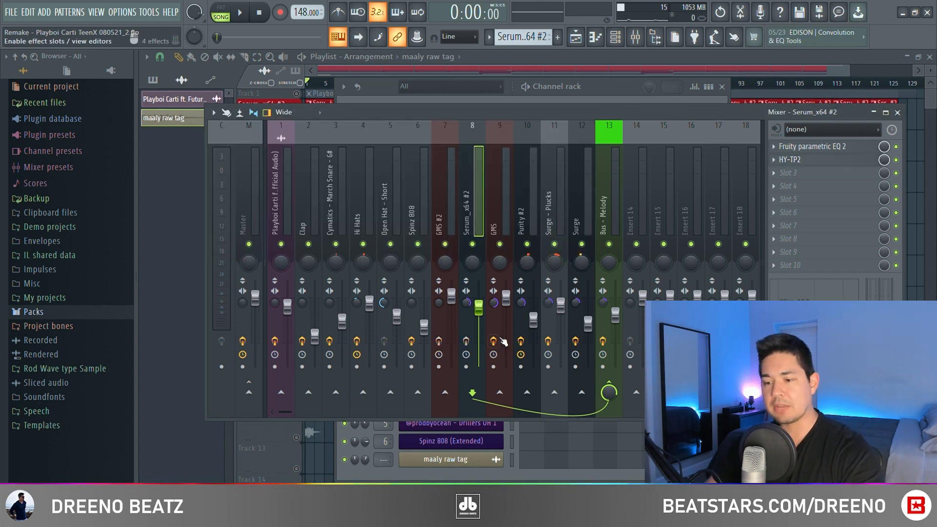
# - Compare playback of the GMS #2 and Serum_x64 #2 mixer tracks with their effects off and on
pyautogui.press('space')
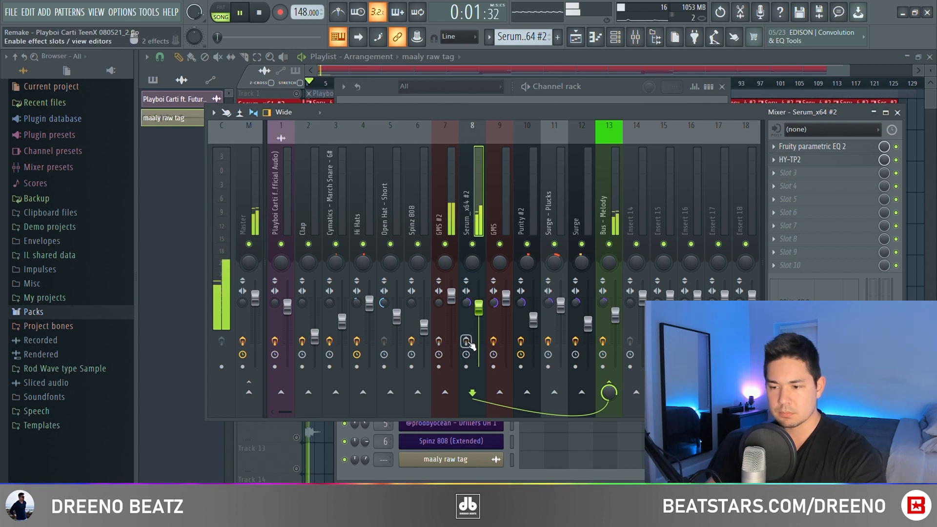
pyautogui.press('space')
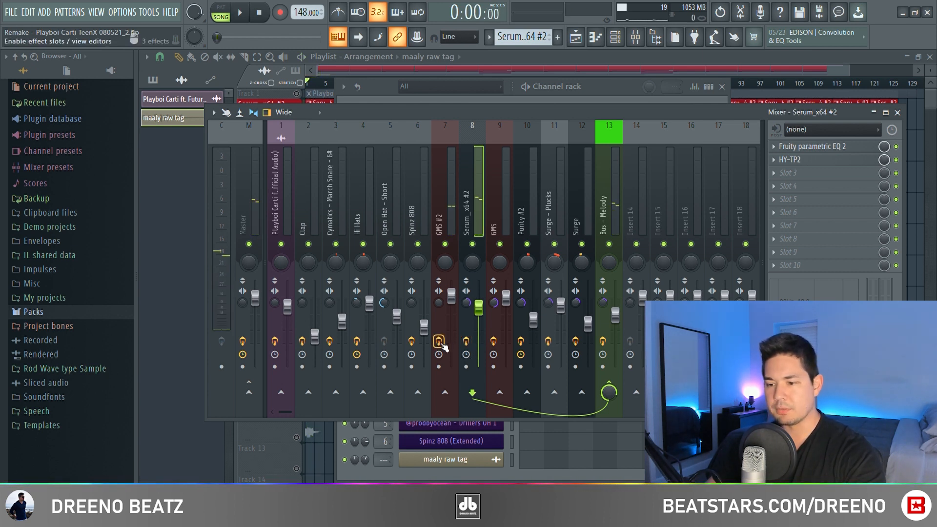
pyautogui.press('space')
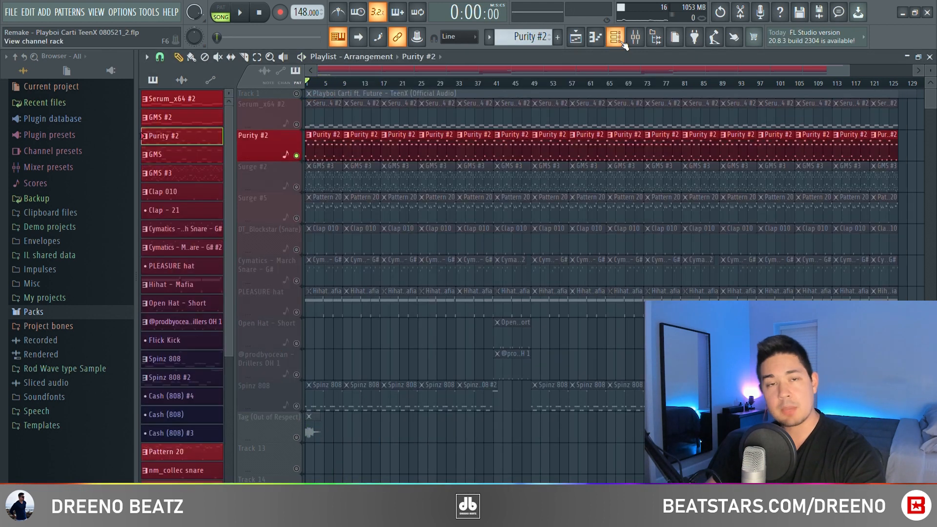
# - Show the channel rack and inspect the patch of the Purity #2 channel
pyautogui.click(621, 41)
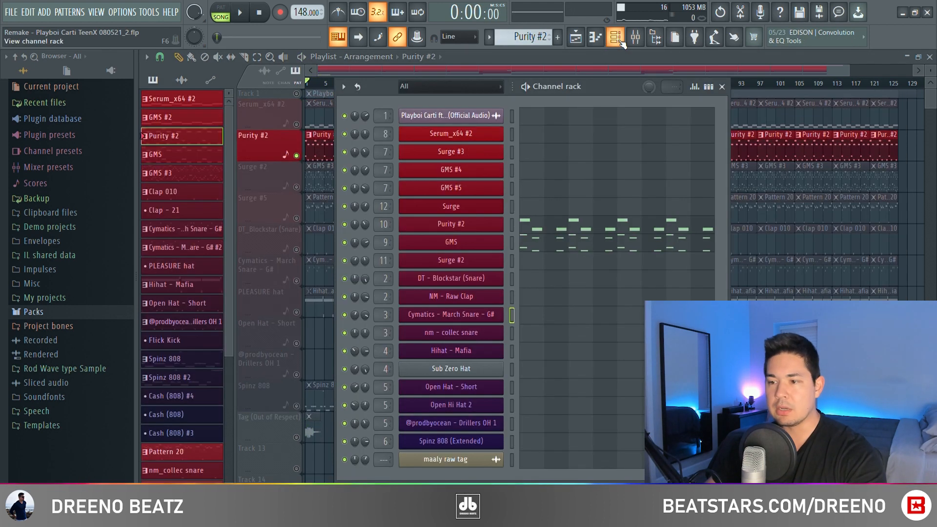
pyautogui.click(468, 227)
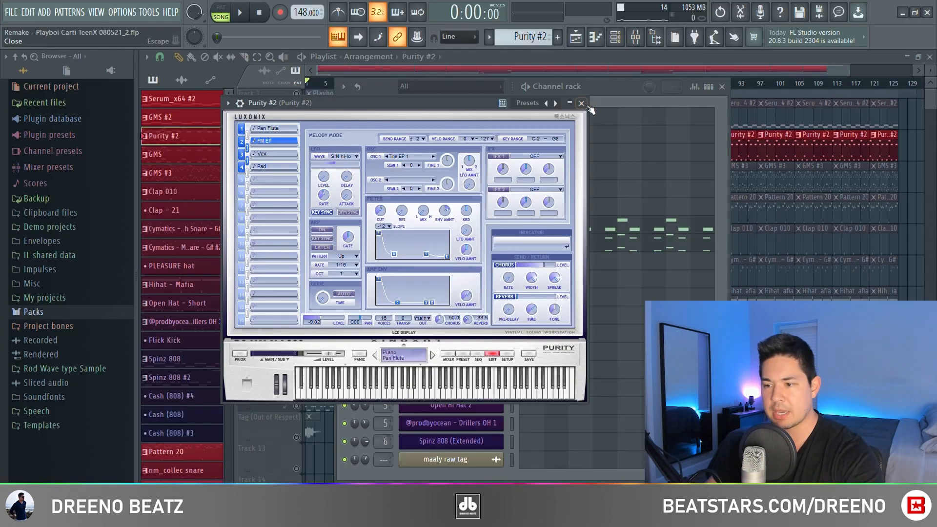
pyautogui.click(772, 104)
# - Inspect the patch of the GMS channel and play the Purity #2 pattern from the piano roll
pyautogui.click(505, 239)
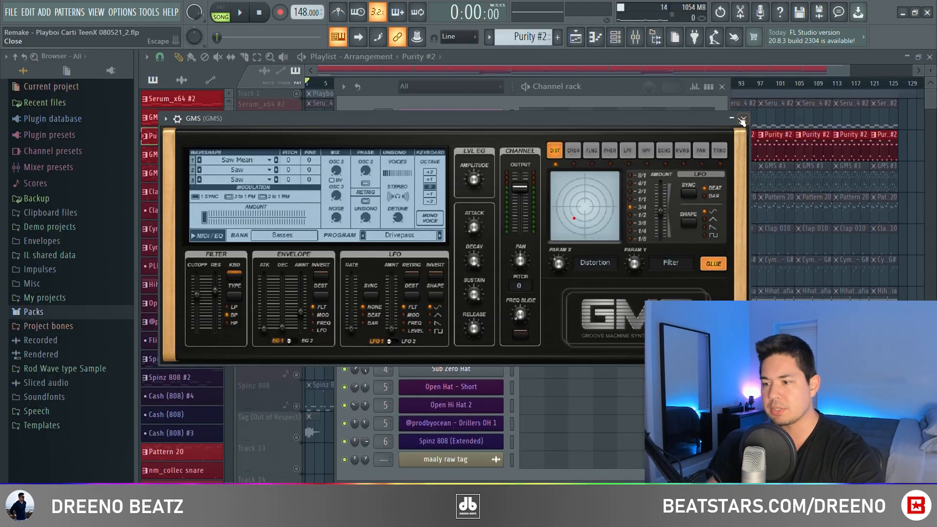
pyautogui.click(743, 119)
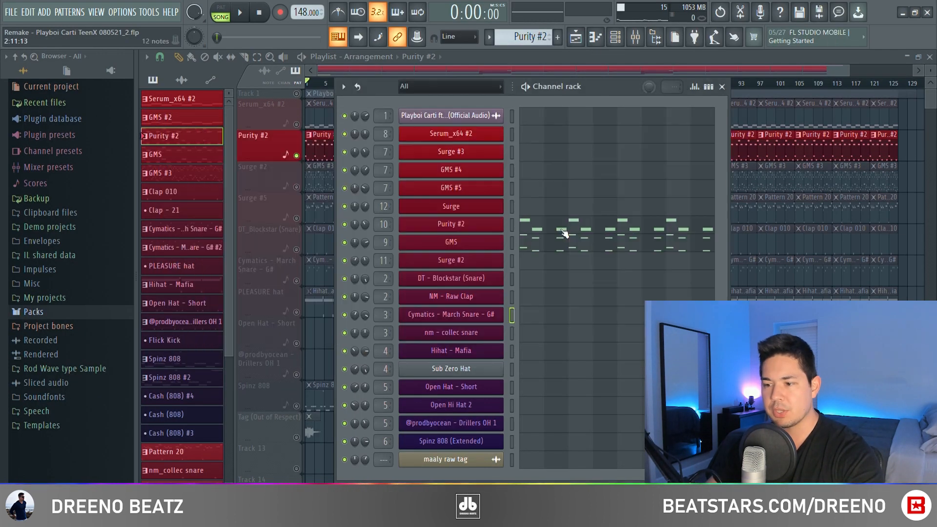
pyautogui.click(564, 232)
pyautogui.press('space')
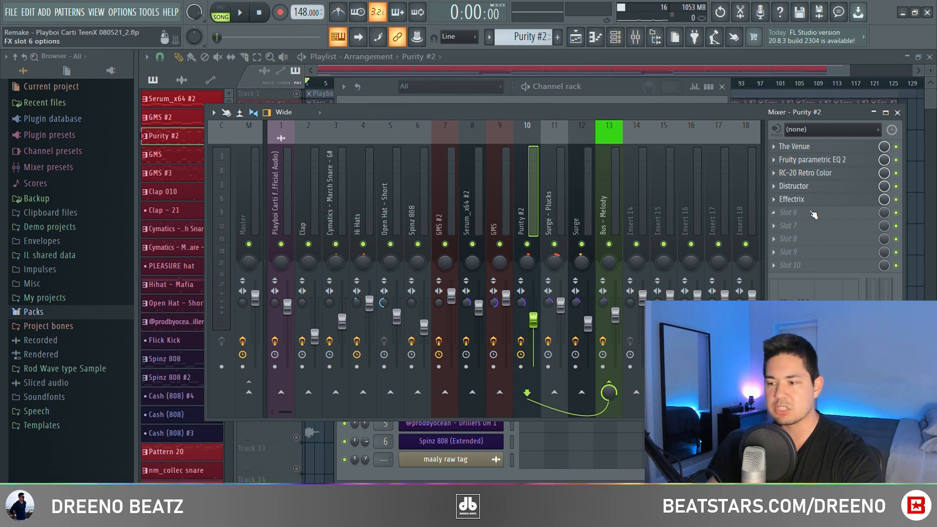
# - Inspect Effectrix on the Purity #2 mixer track and compare playback with the GMS and Purity #2 effects off and on
pyautogui.click(801, 199)
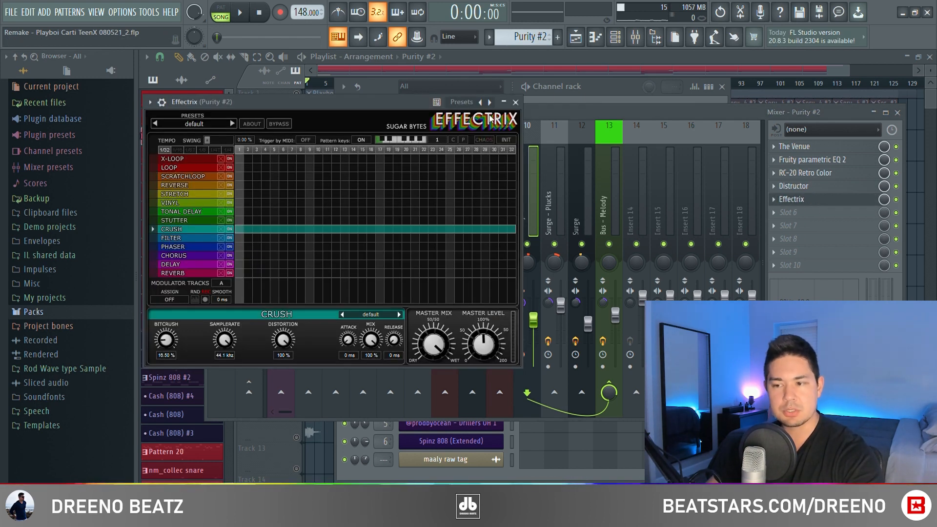
pyautogui.click(515, 102)
pyautogui.click(495, 344)
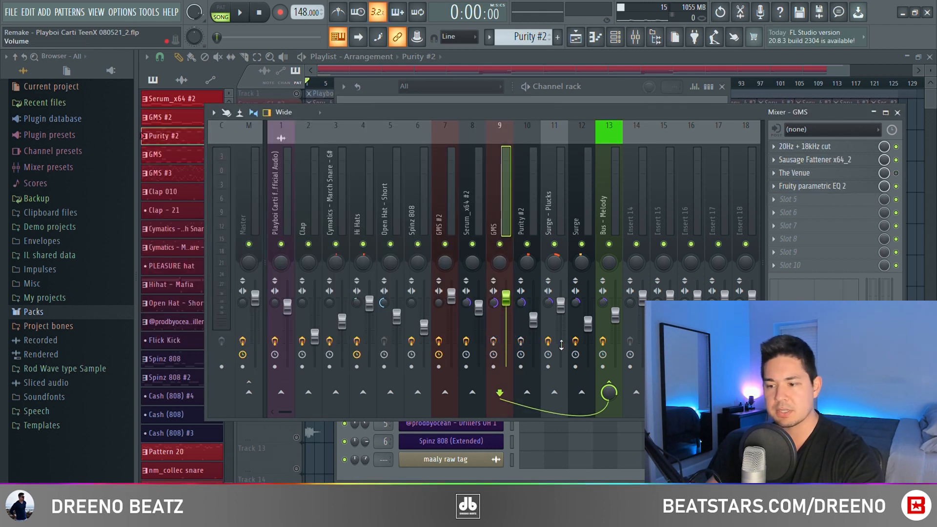
pyautogui.press('space')
pyautogui.press('space')
pyautogui.click(494, 343)
pyautogui.click(521, 342)
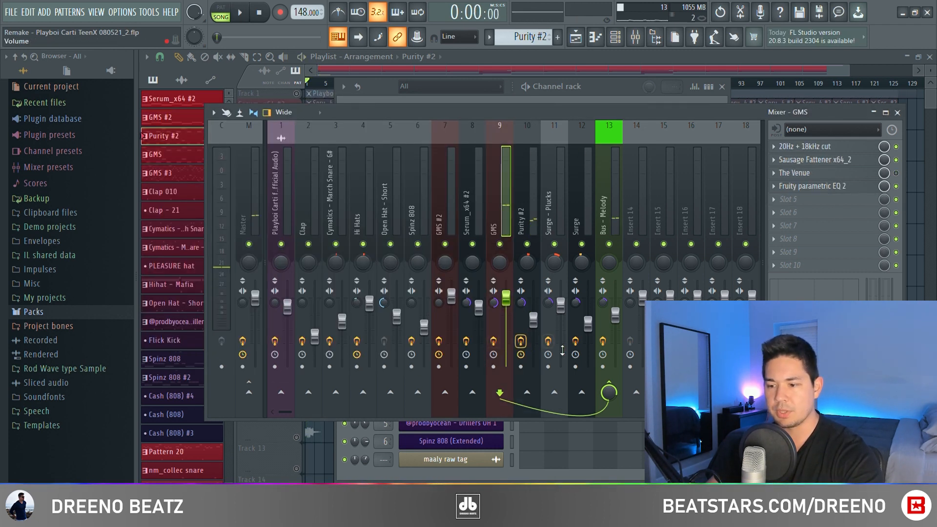
pyautogui.press('space')
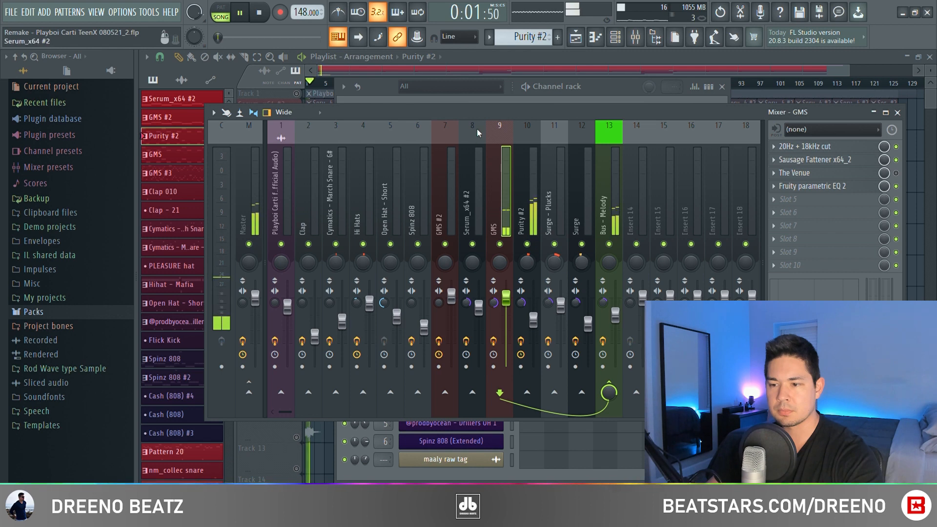
# - Return to the playlist and play the Serum_x64 #2 and Purity #2 tracks together
pyautogui.click(459, 57)
pyautogui.press('space')
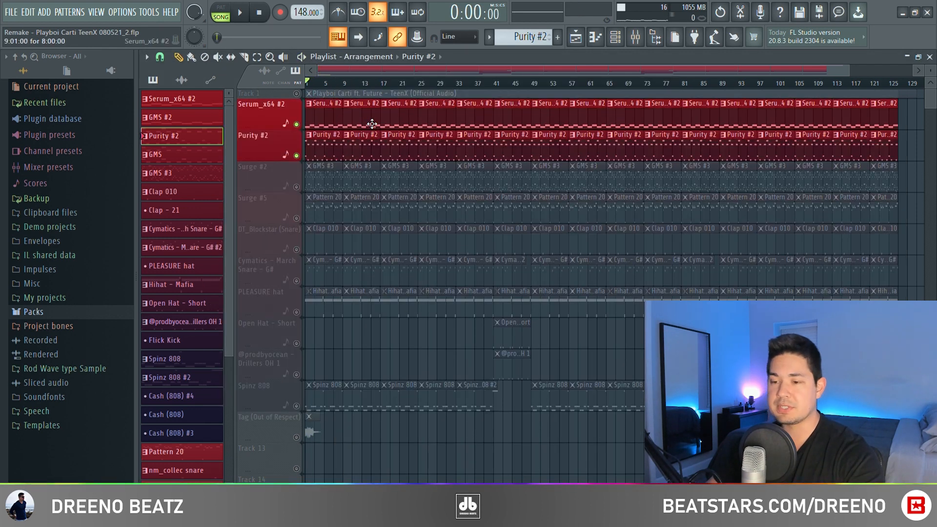
pyautogui.press('space')
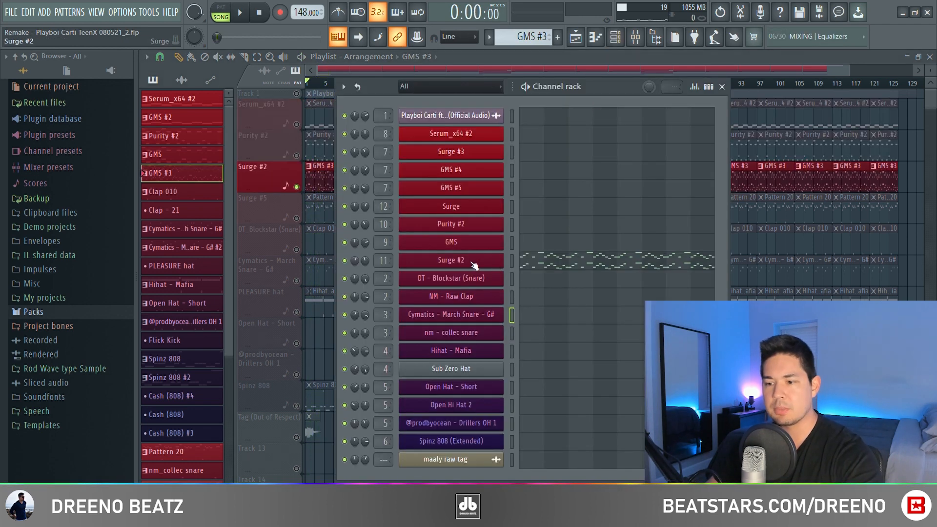
# - Inspect the patch of the Surge #2 channel and play its notes from the piano roll
pyautogui.click(469, 263)
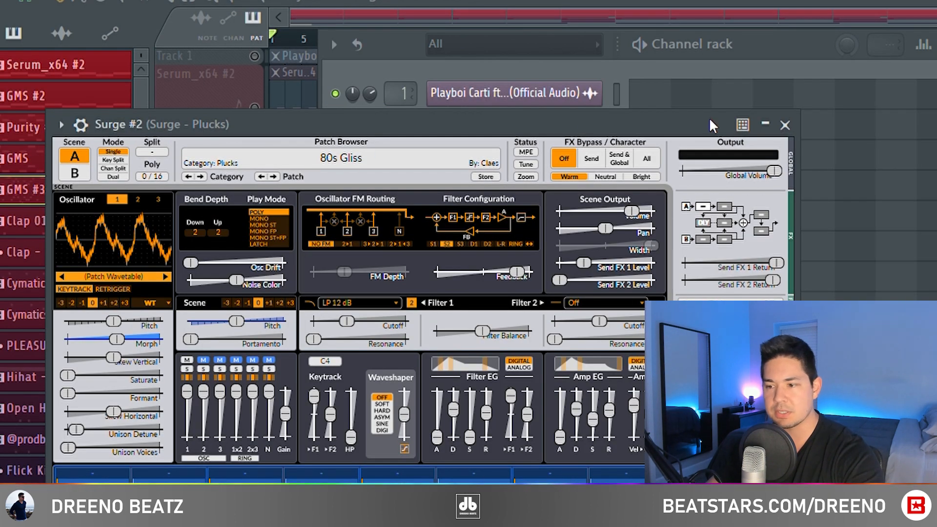
pyautogui.click(785, 126)
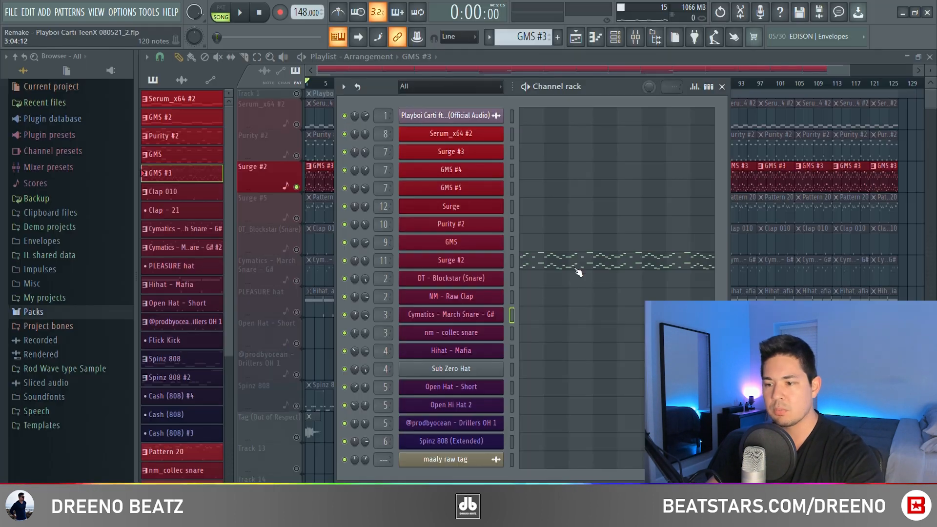
pyautogui.click(577, 266)
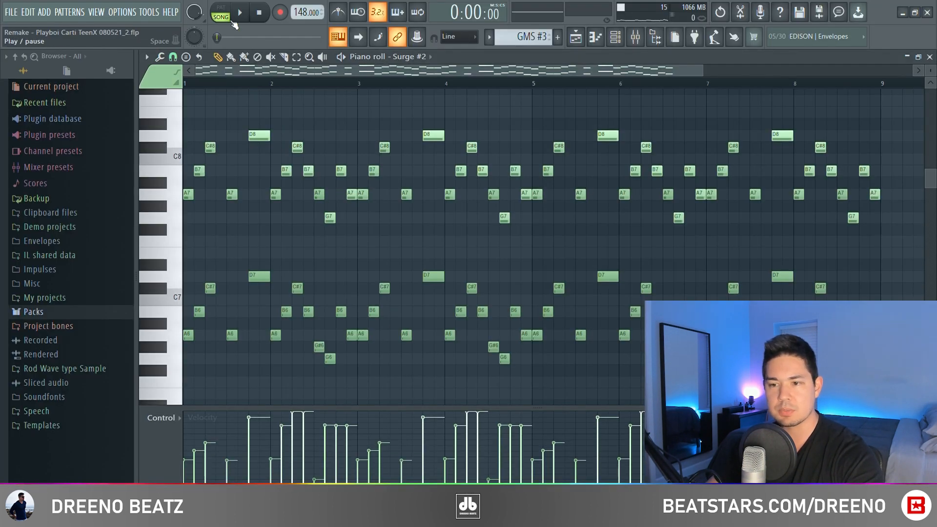
pyautogui.click(239, 15)
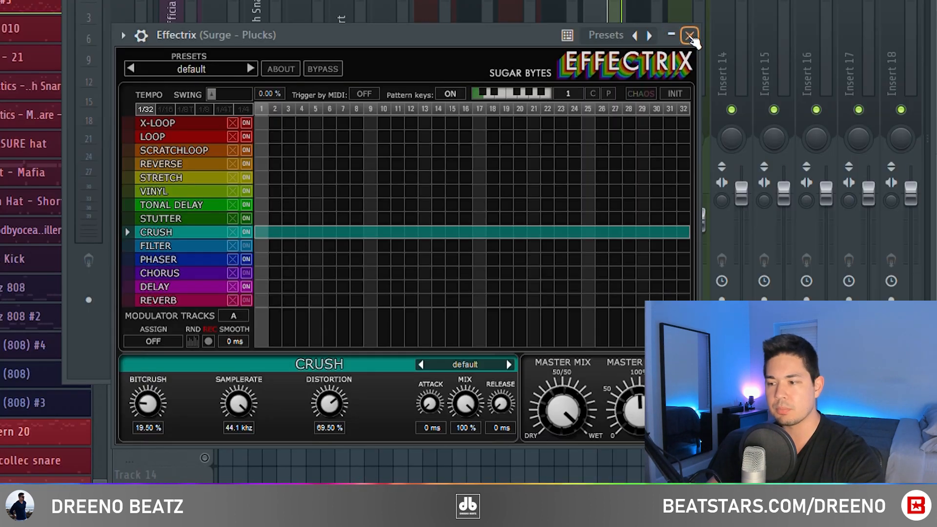
# - Close Effectrix and compare playback of the Surge - Plucks mixer track with its effects off and on
pyautogui.click(690, 36)
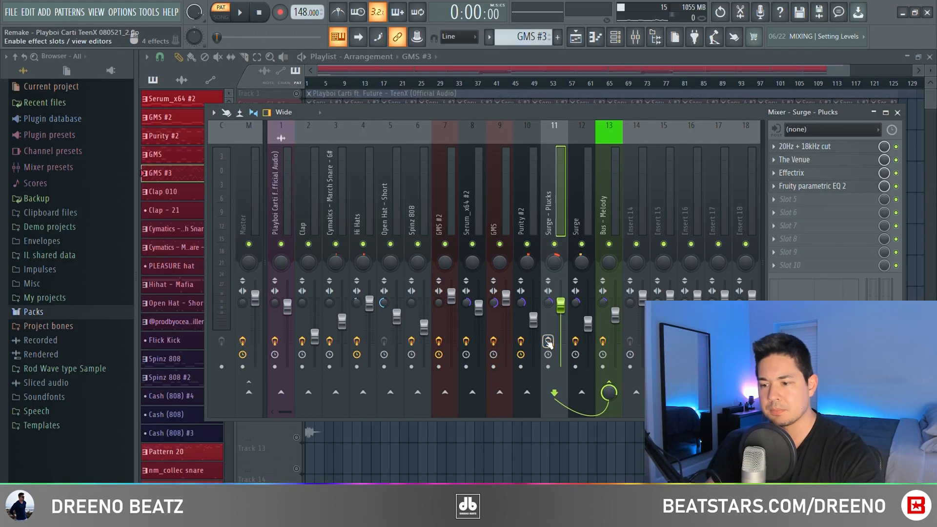
pyautogui.press('space')
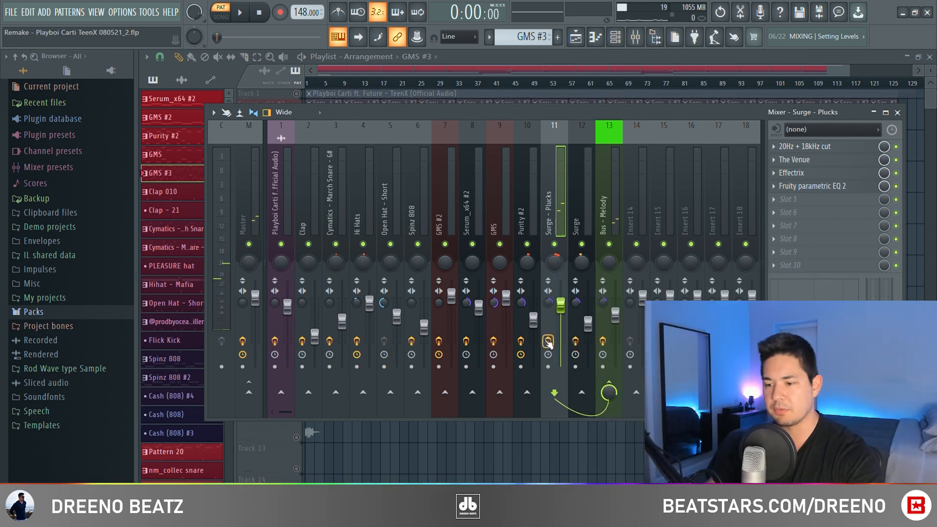
pyautogui.press('space')
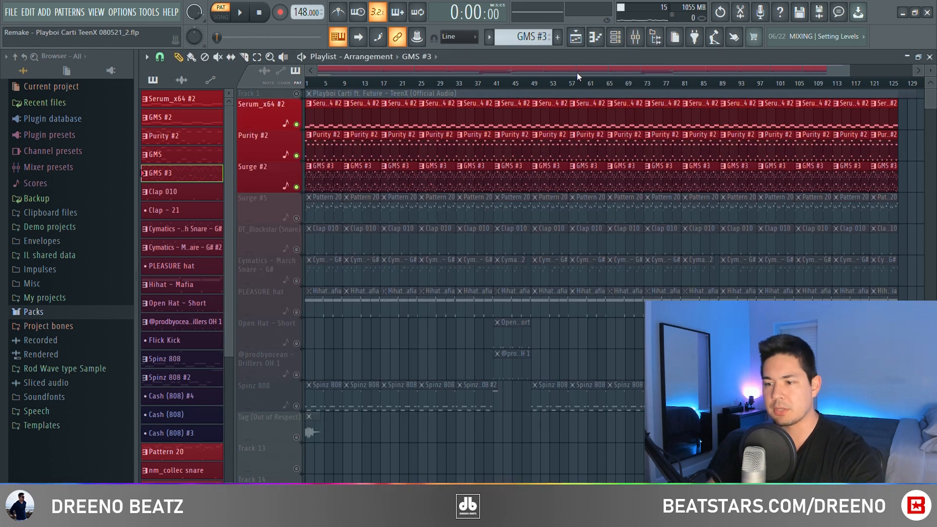
# - Play the Serum_x64 #2, Purity #2 and Surge #2 tracks together, stop playback and select Pattern 20 on the Surge #5 track
pyautogui.press('space')
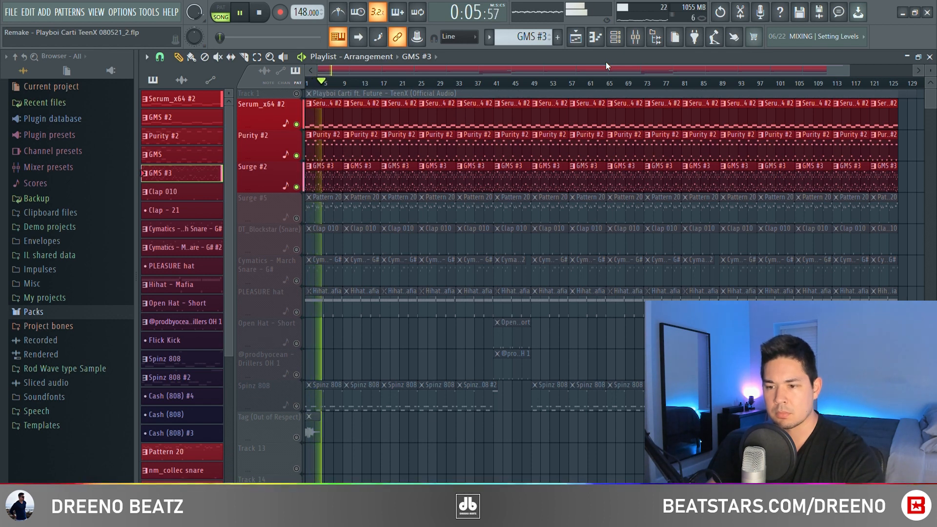
pyautogui.click(319, 218)
pyautogui.press('space')
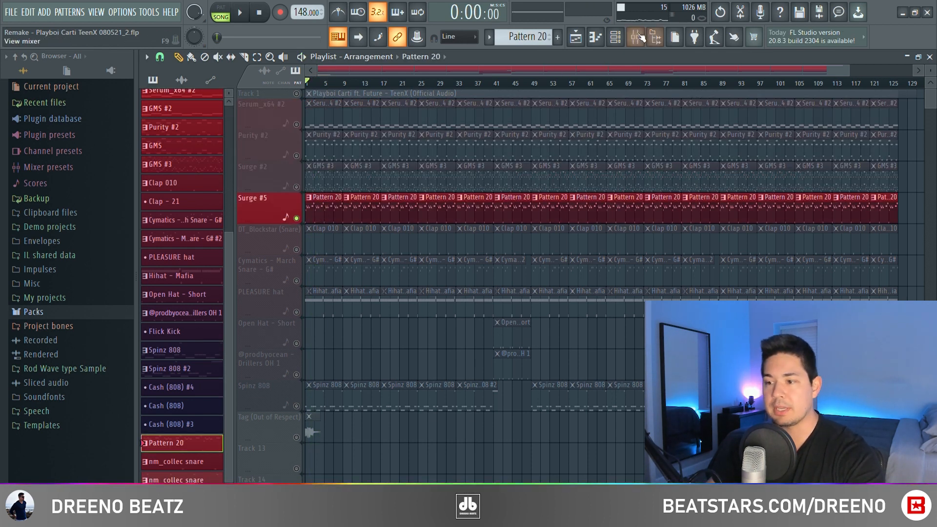
# - Inspect the patch of the Surge channel and open its Pattern 20 notes in the piano roll
pyautogui.click(616, 36)
pyautogui.click(477, 211)
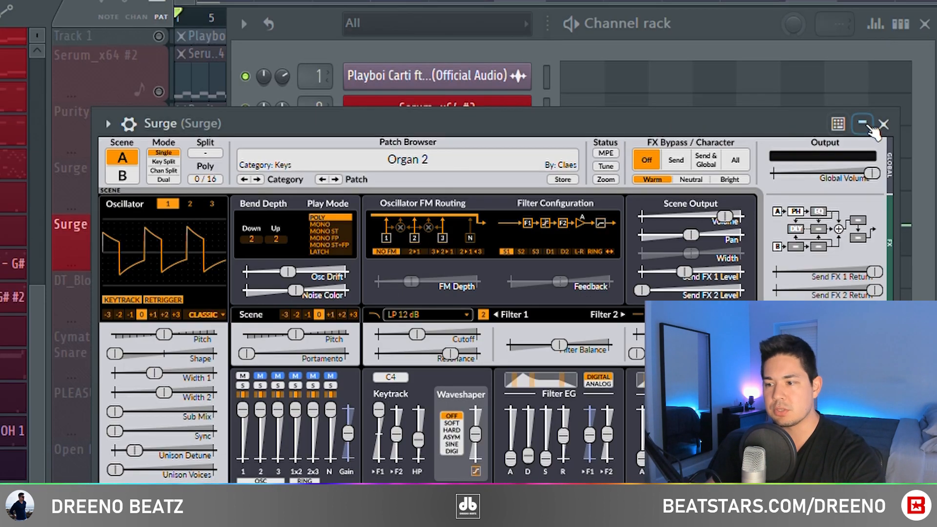
pyautogui.click(699, 142)
pyautogui.click(566, 205)
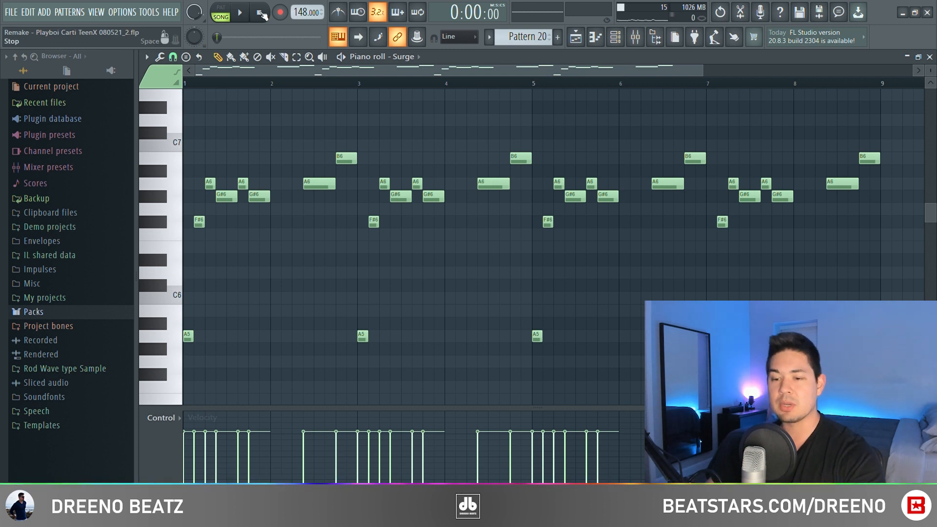
# - Play the Surge channel's Pattern 20 notes and listen to the Serum_x64 #2, Purity #2, Surge #2 and Surge #5 tracks together
pyautogui.press('space')
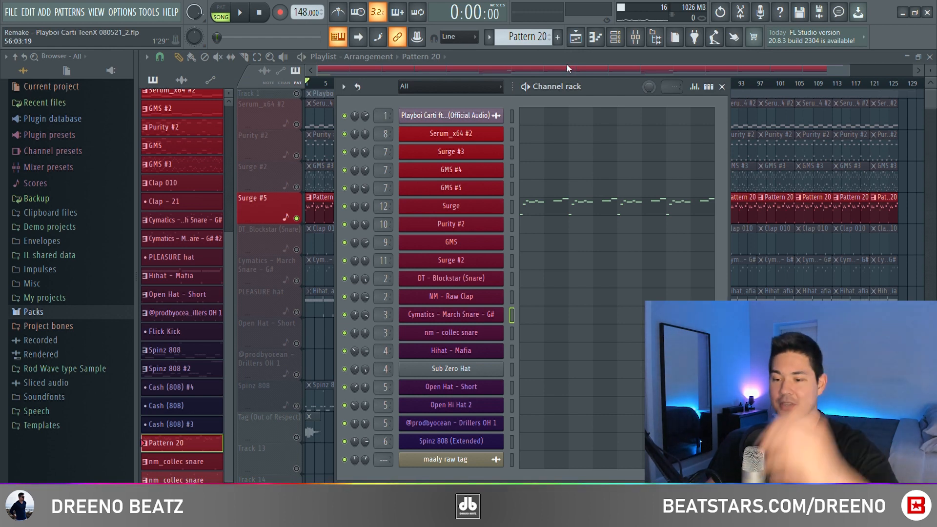
pyautogui.click(567, 64)
pyautogui.click(297, 125)
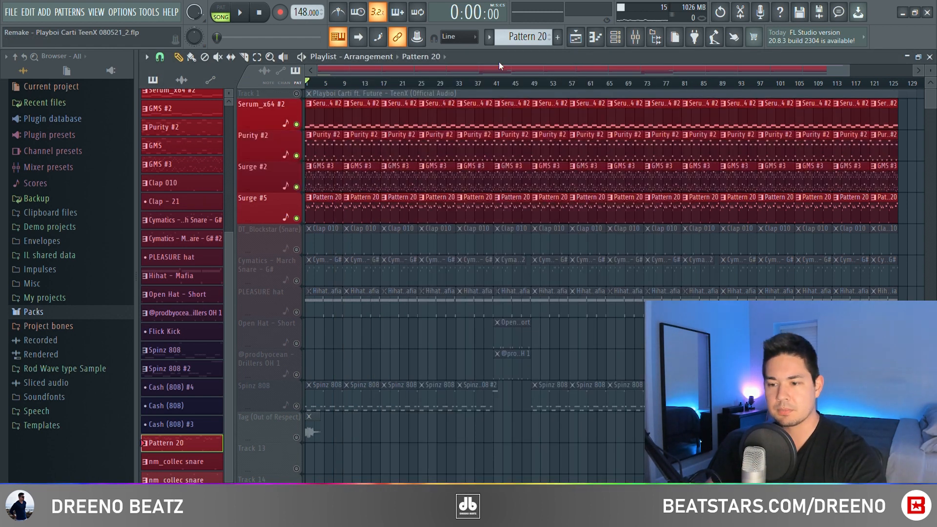
pyautogui.press('space')
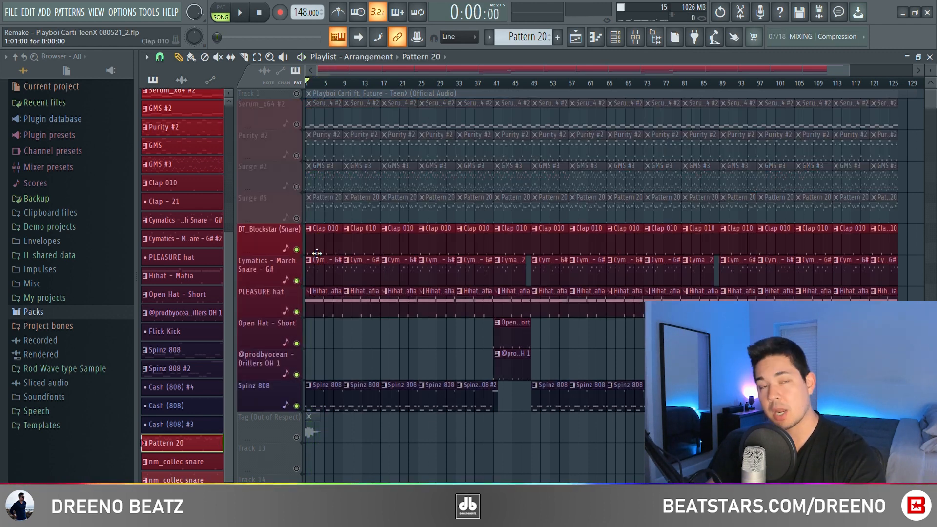
# - Listen to the drum tracks, audition the DT - Blockstar (Snare) and NM - Raw Clap samples, and play their Clap 010 notes
pyautogui.press('space')
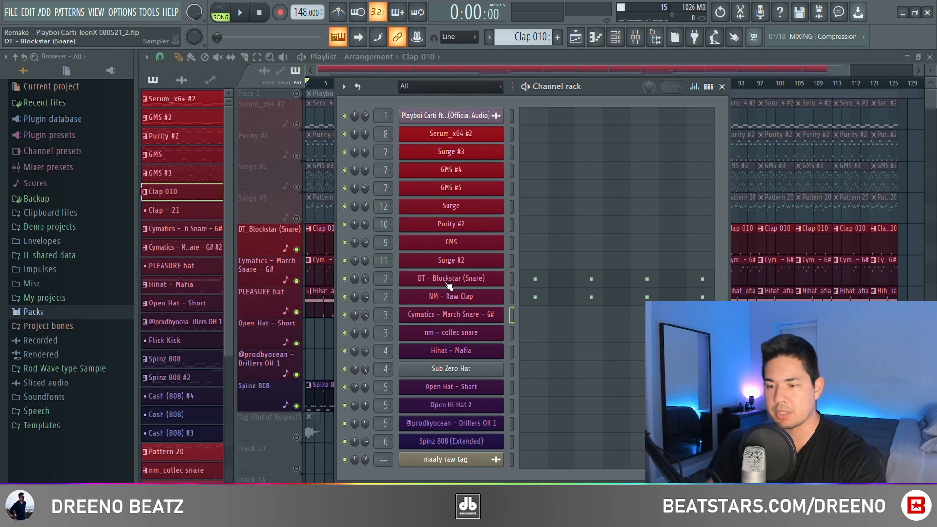
pyautogui.click(439, 286)
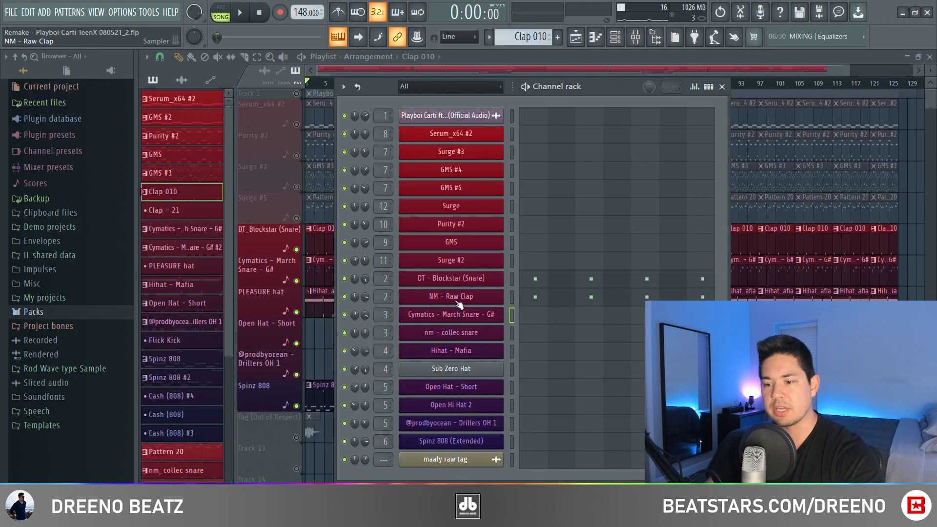
pyautogui.click(458, 299)
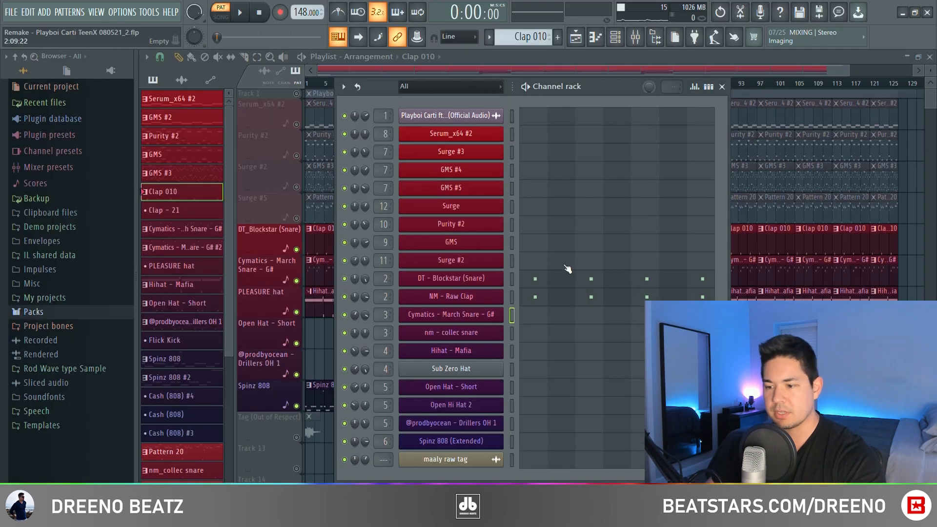
pyautogui.click(565, 277)
pyautogui.press('space')
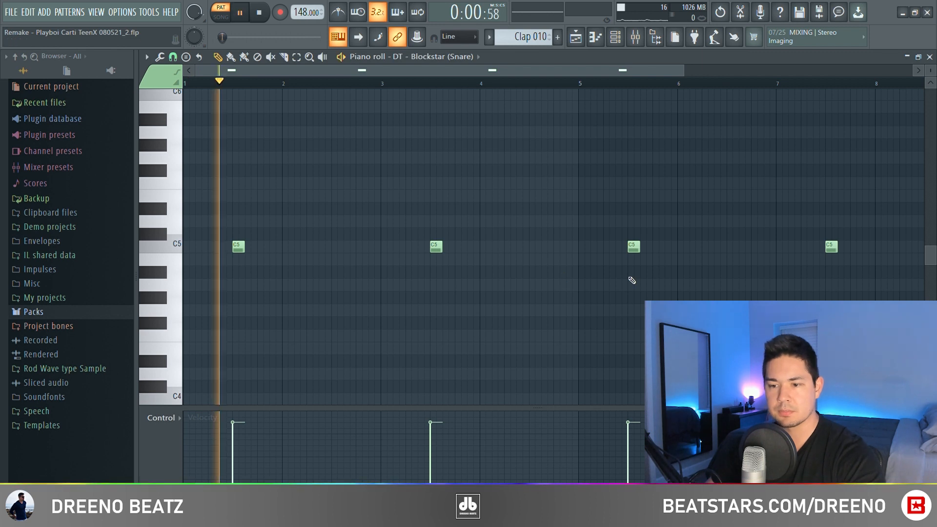
pyautogui.press('space')
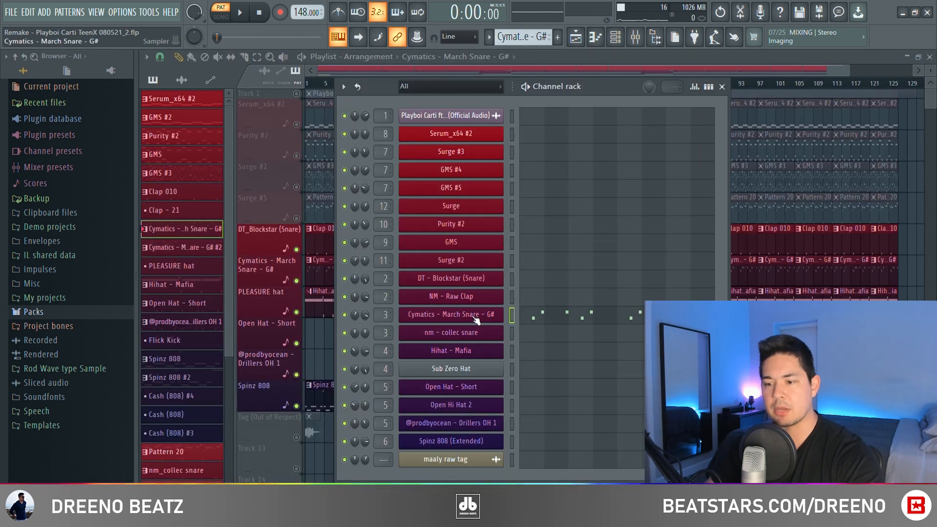
# - Audition the Cymatics - March Snare - G# sample and play its notes from the piano roll
pyautogui.click(476, 316)
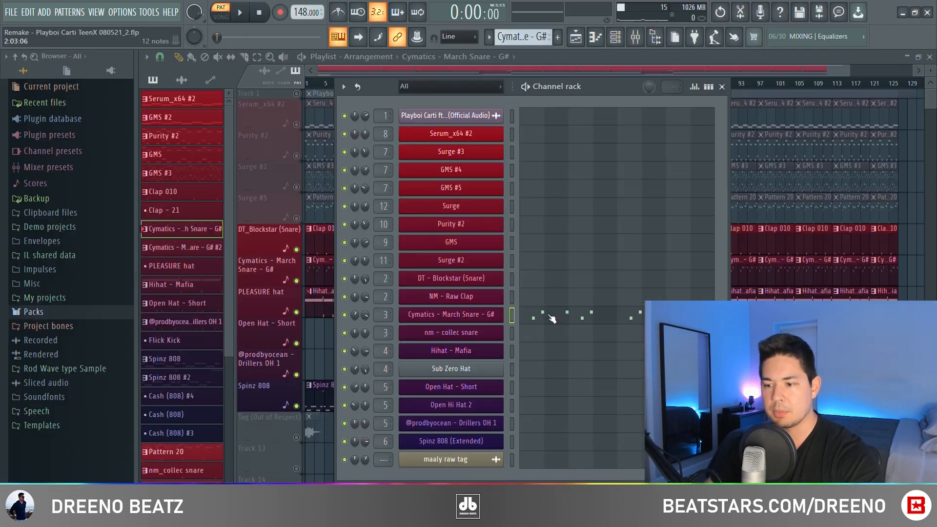
pyautogui.click(552, 320)
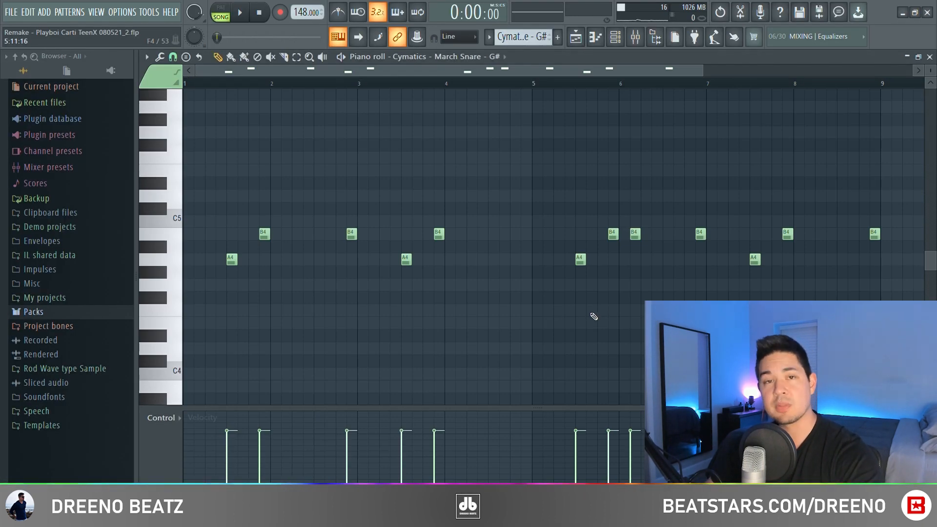
pyautogui.press('space')
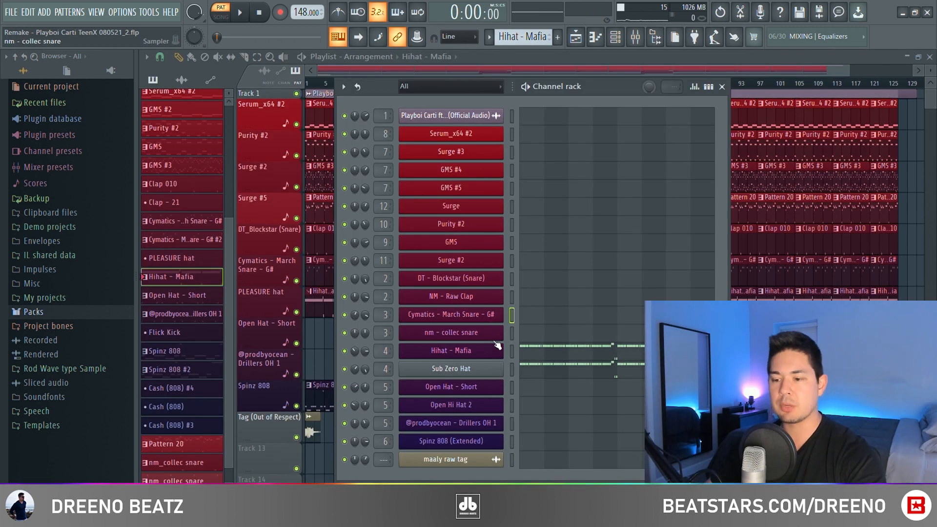
# - Audition the Hihat - Mafia and Sub Zero Hat samples and play the Hihat - Mafia notes from the piano roll
pyautogui.click(463, 351)
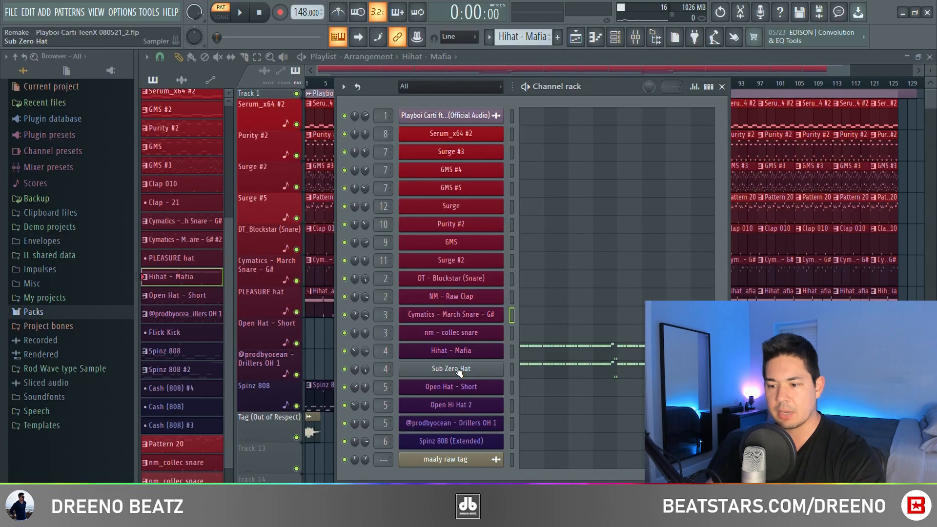
pyautogui.click(462, 370)
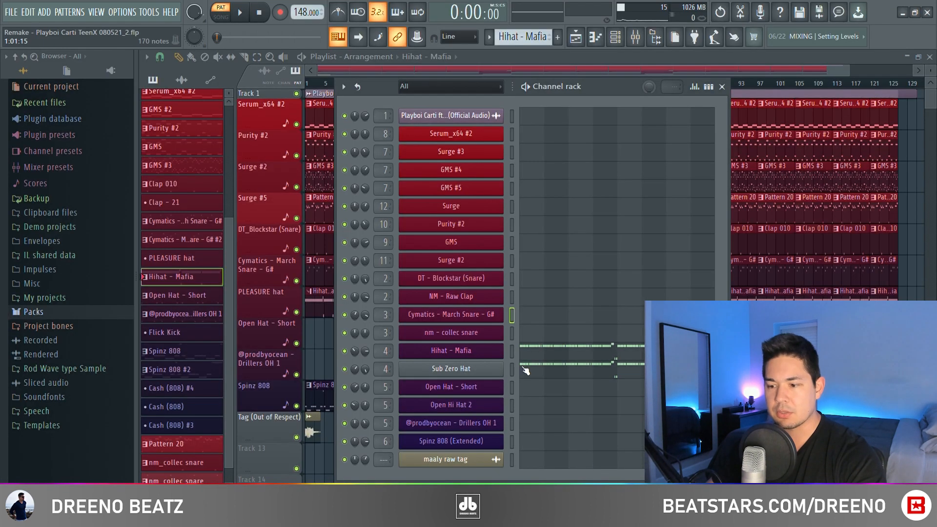
pyautogui.click(543, 349)
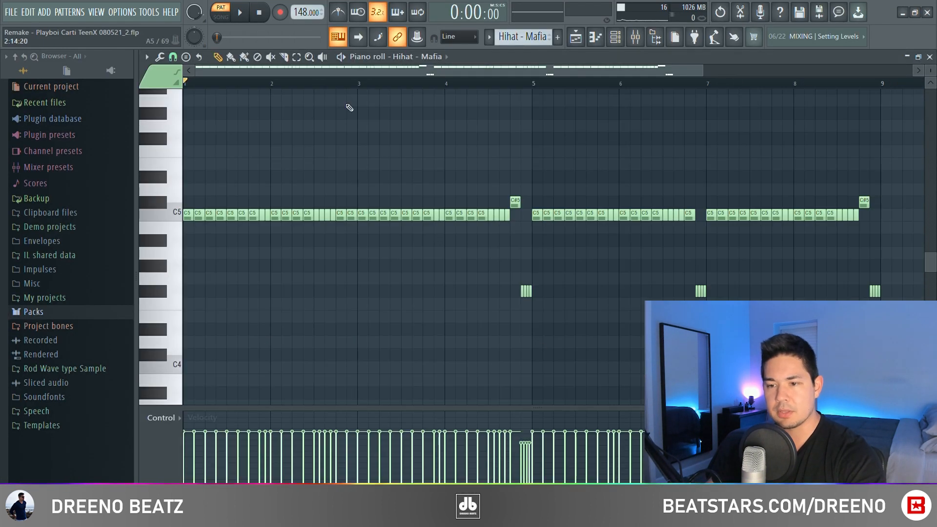
pyautogui.press('space')
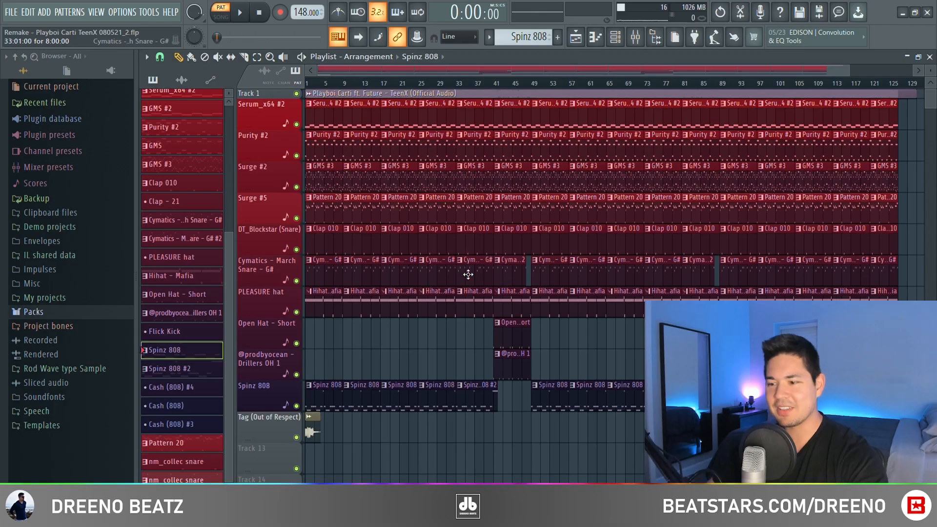
# - Audition the Spinz 808 (Extended) channel and play its Spinz 808 pattern notes from the piano roll
pyautogui.click(616, 38)
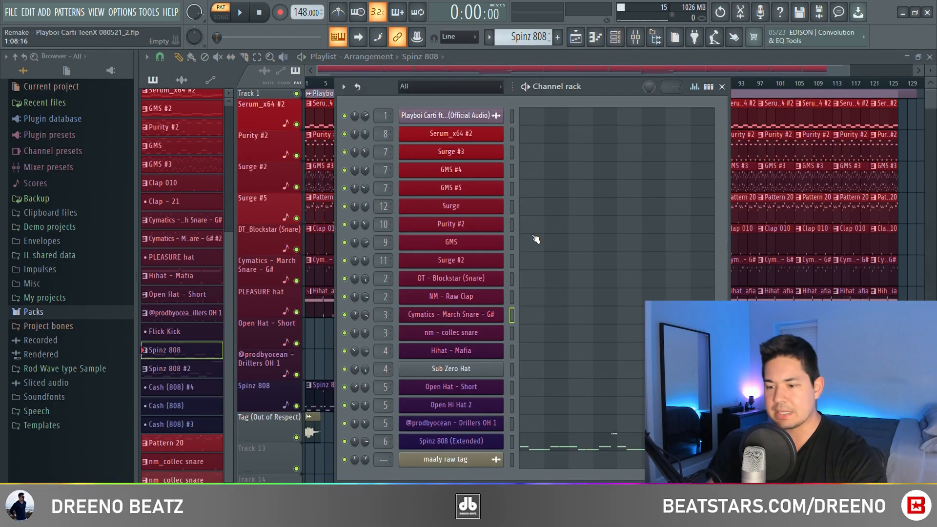
pyautogui.click(439, 441)
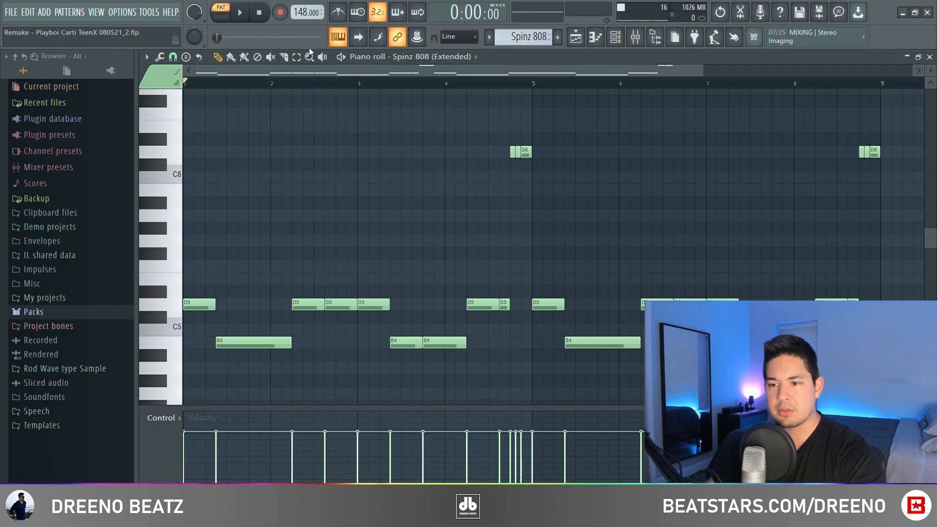
pyautogui.press('space')
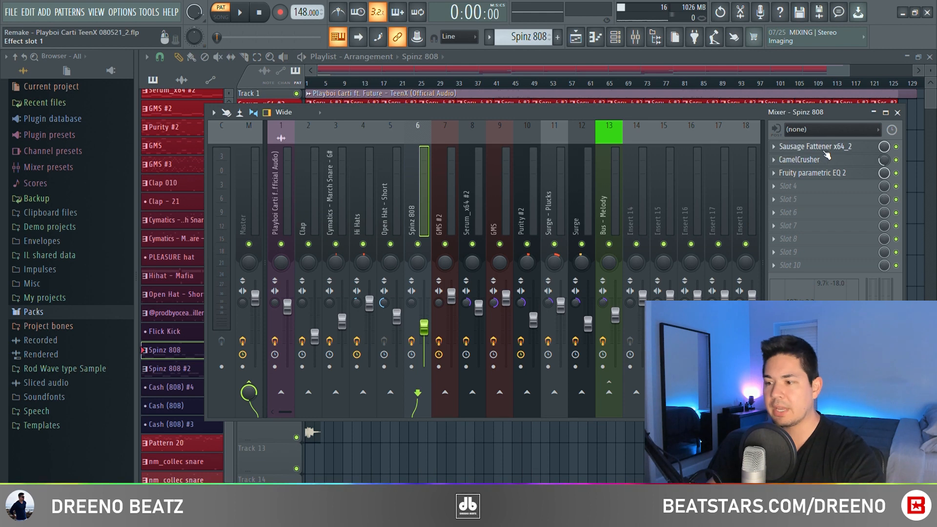
# - Inspect the Sausage Fattener, CamelCrusher and Fruity parametric EQ 2 effects on the Spinz 808 mixer track
pyautogui.click(827, 148)
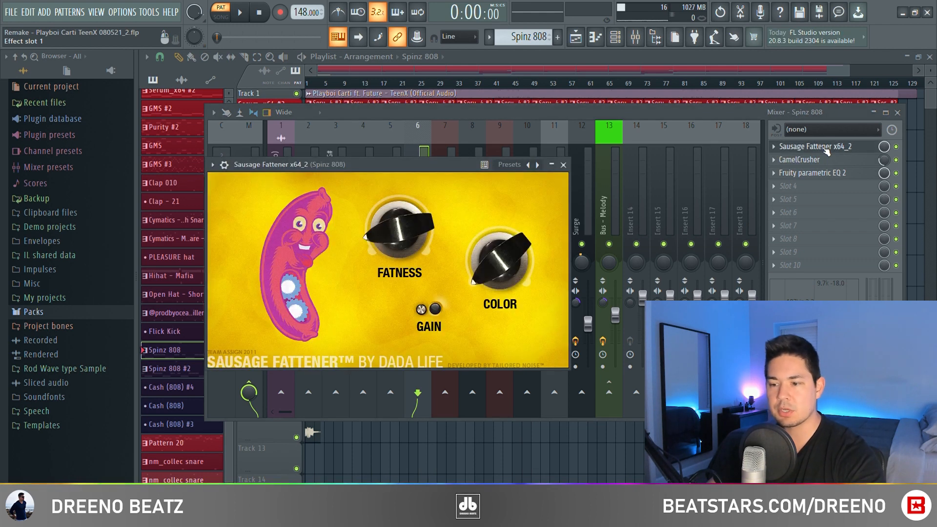
pyautogui.click(564, 165)
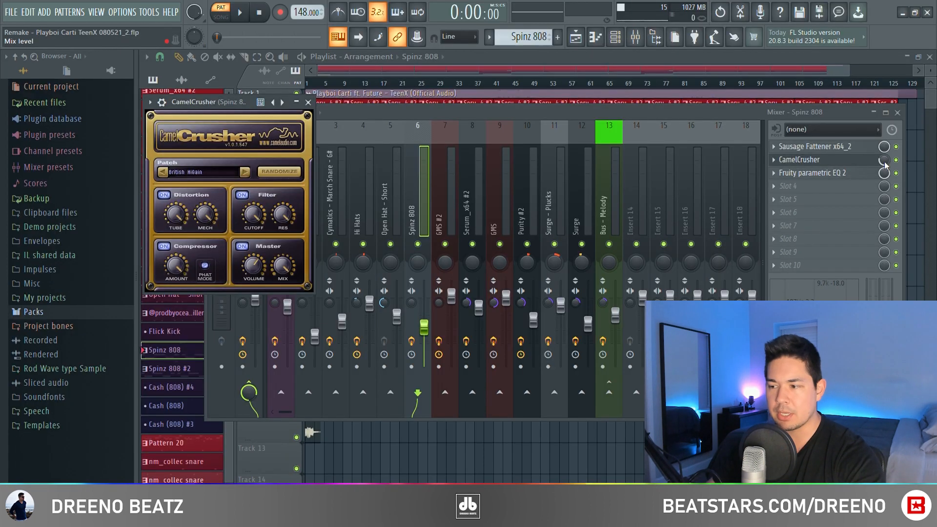
pyautogui.click(308, 102)
pyautogui.click(812, 173)
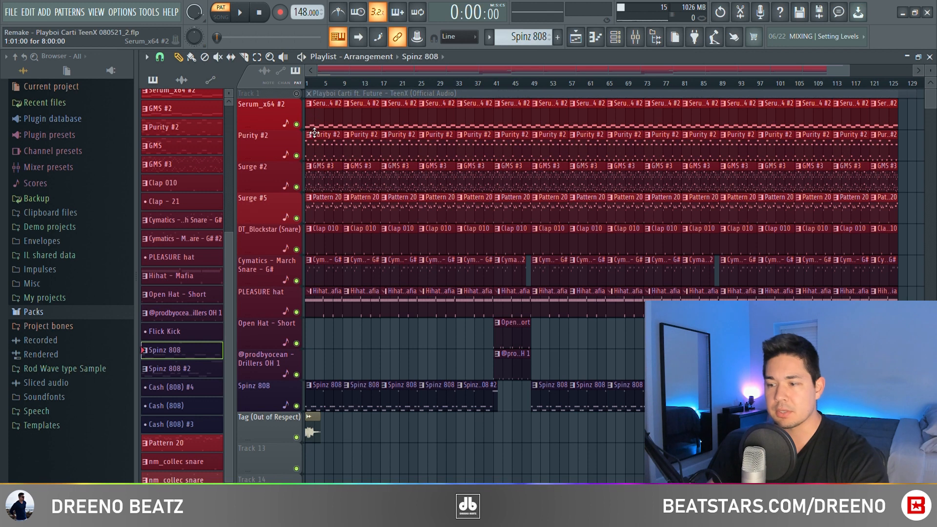
# - Play the whole beat without the reference audio and select the playlist section around the 808 dropout, ending at bar 49
pyautogui.press('space')
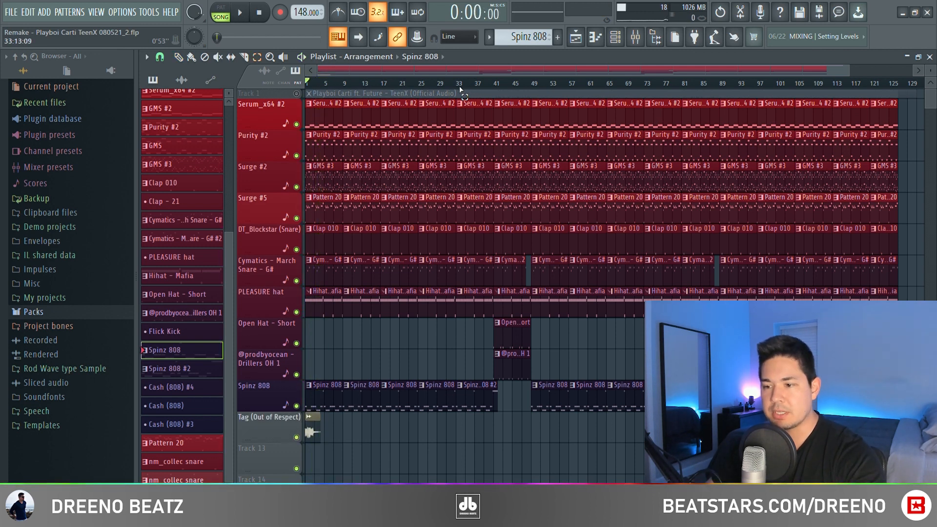
pyautogui.moveTo(460, 89); pyautogui.dragTo(513, 90)
pyautogui.scroll(4, 515, 323)
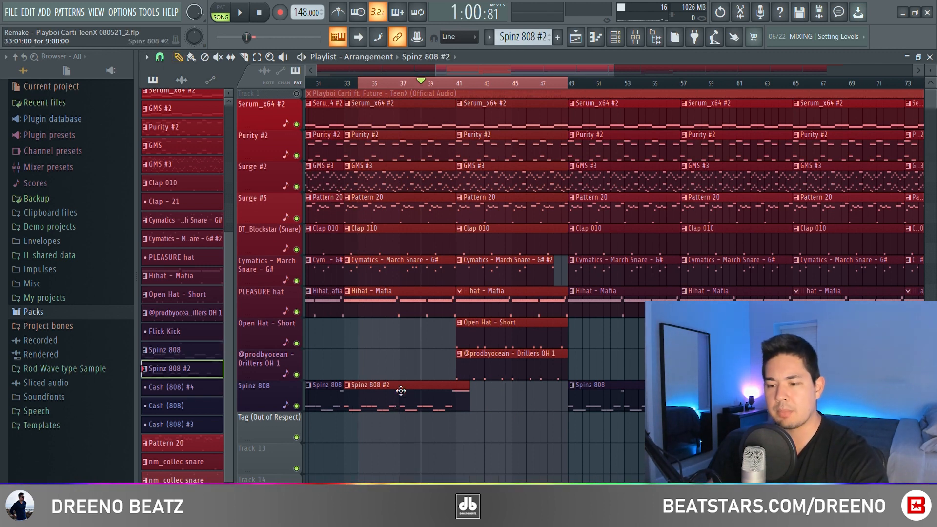
# - Open the Spinz 808 #2 pattern's notes in the piano roll and examine the long final D6 note
pyautogui.scroll(2, 445, 399)
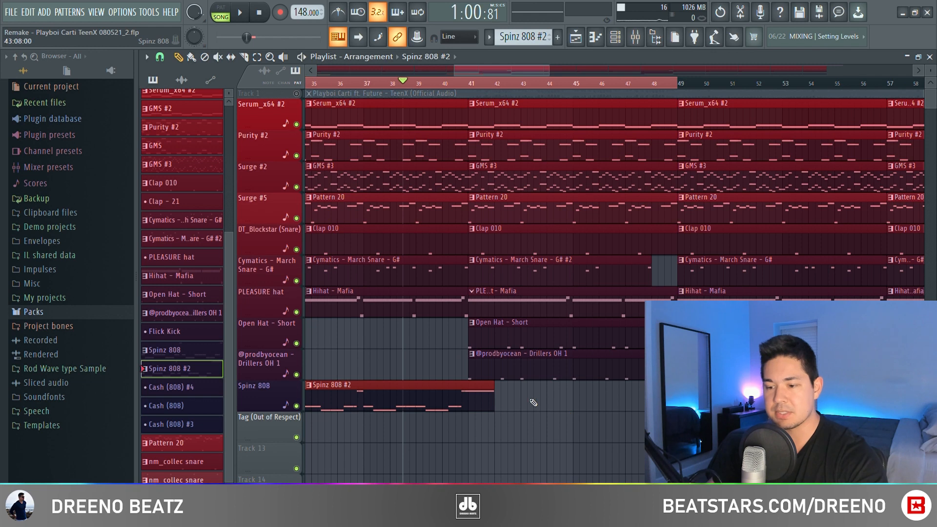
pyautogui.press('F6')
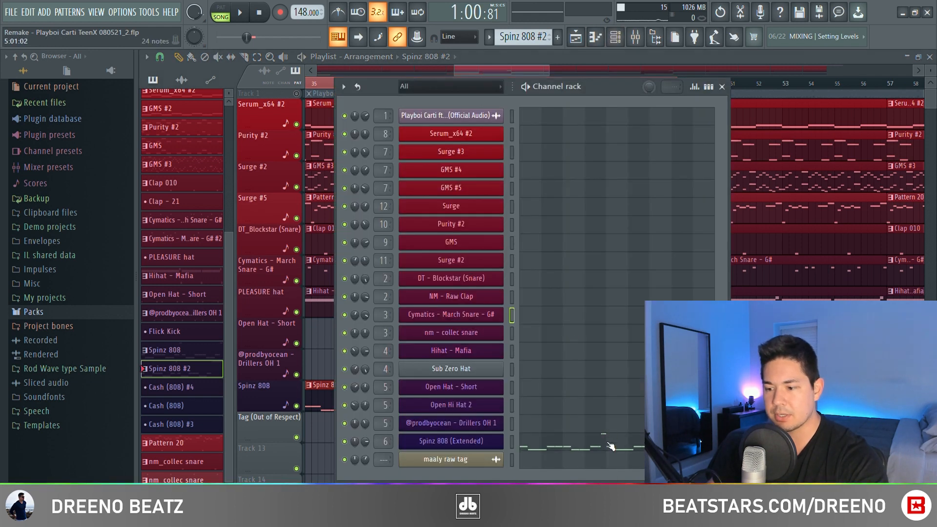
pyautogui.click(610, 445)
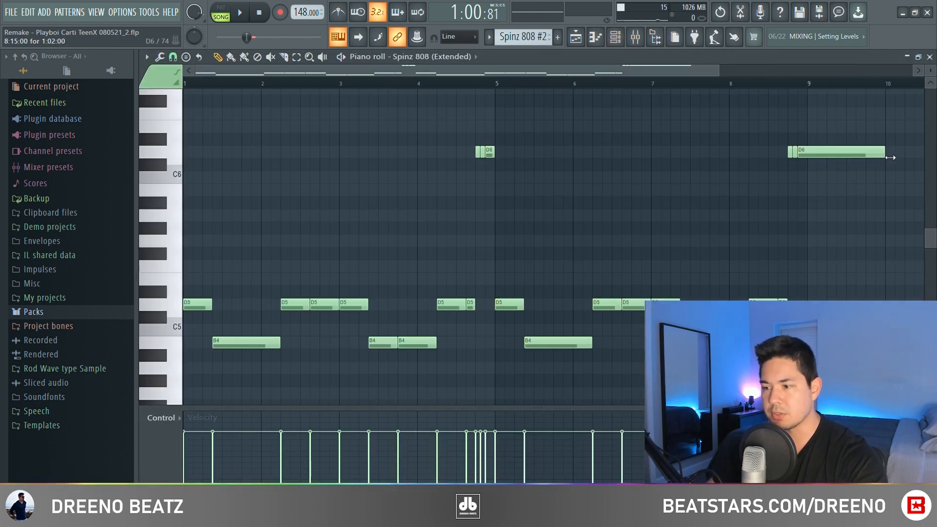
pyautogui.moveTo(891, 157); pyautogui.dragTo(829, 159)
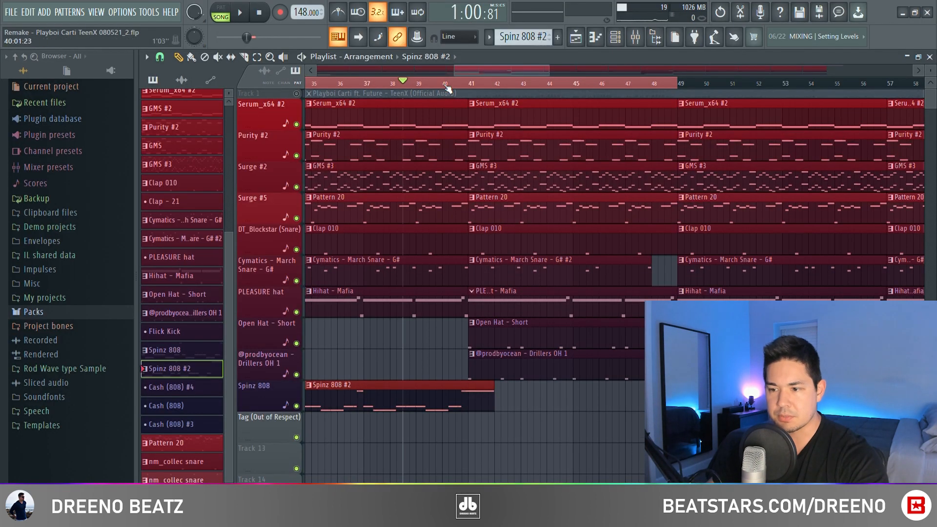
# - Play the arrangement from bar 40 through the 808 dropout, stop playback and select bars 41 to 49
pyautogui.click(447, 88)
pyautogui.press('space')
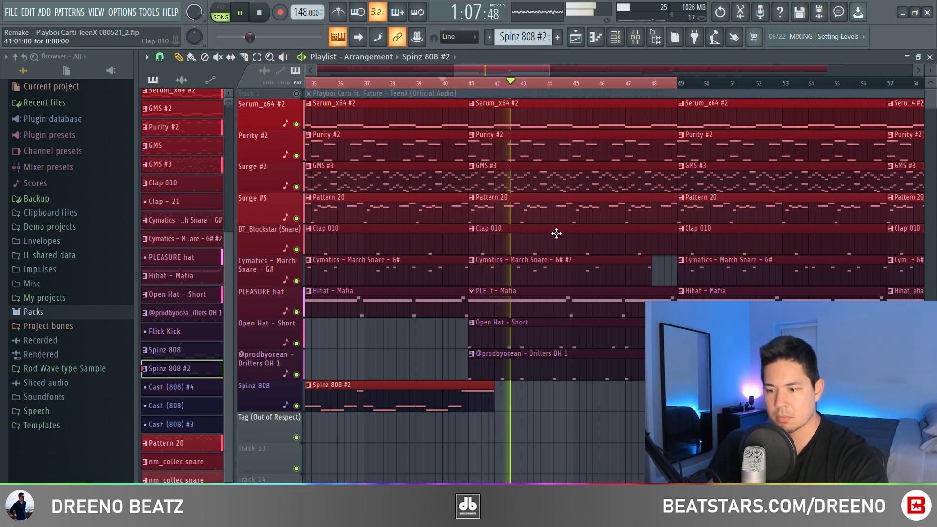
pyautogui.press('space')
pyautogui.moveTo(469, 86); pyautogui.dragTo(545, 90)
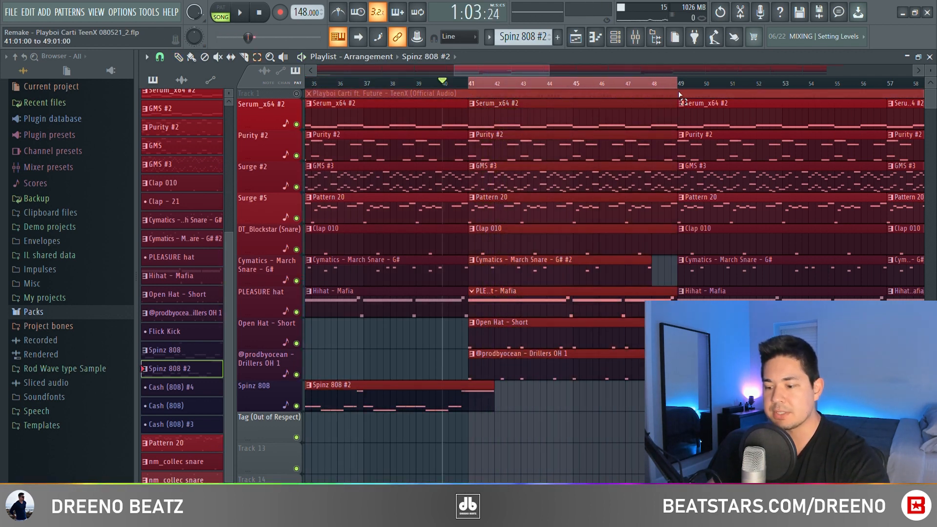
# - Open the Cymatics - March Snare - G# #2 pattern's notes in the piano roll and play the snare variation
pyautogui.click(514, 279)
pyautogui.press('F6')
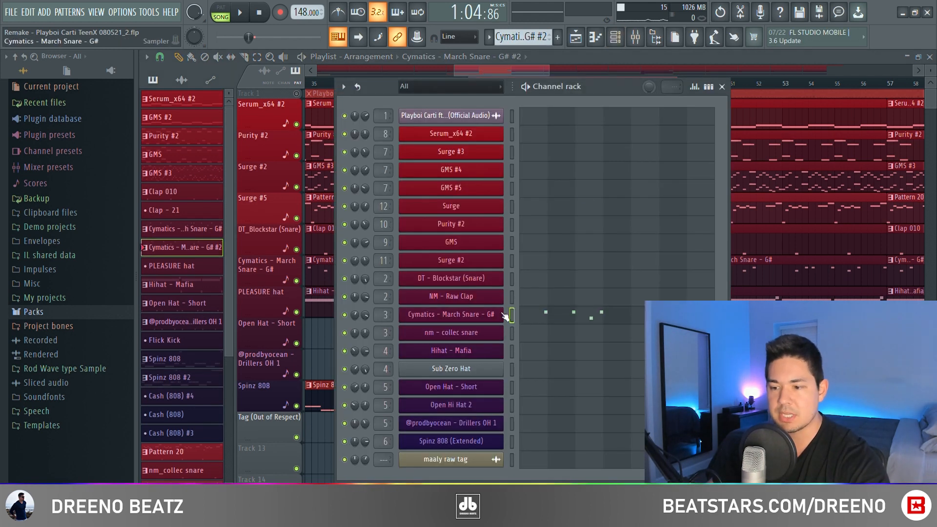
pyautogui.click(563, 315)
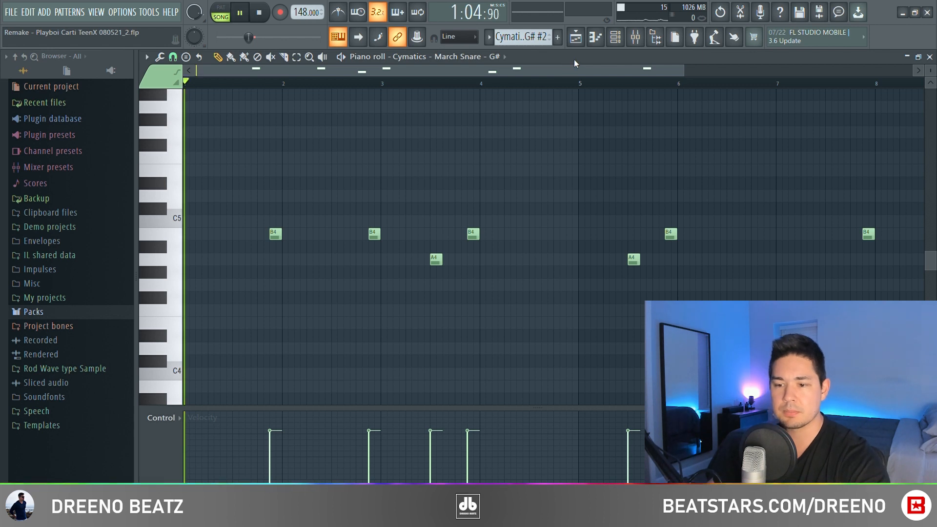
pyautogui.press('space')
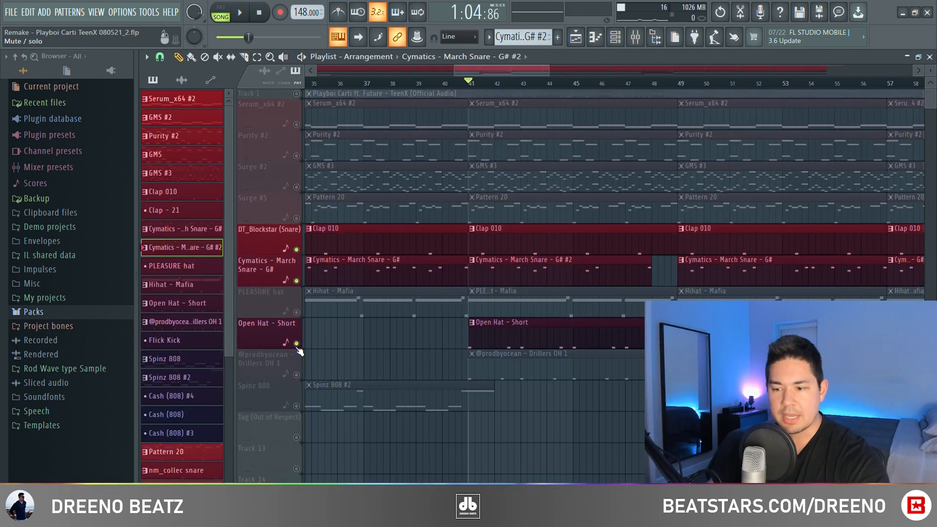
pyautogui.click(617, 43)
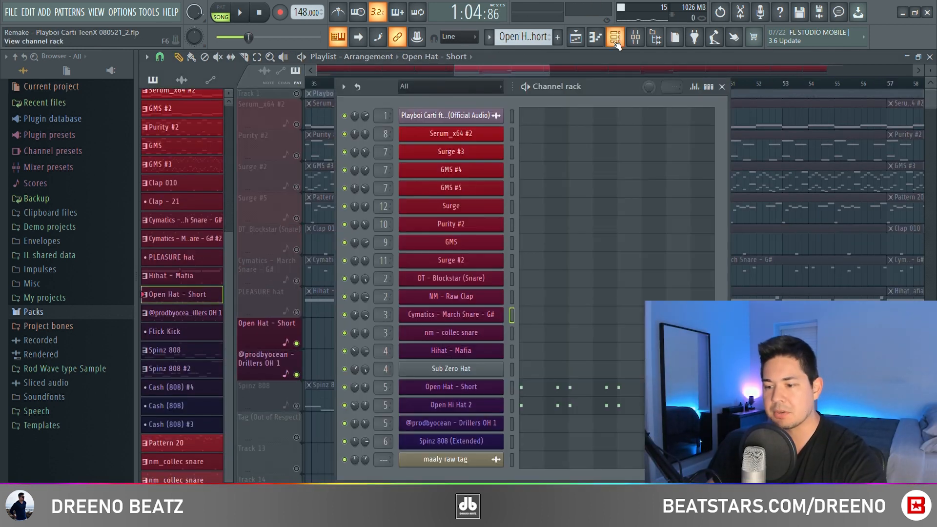
pyautogui.click(447, 388)
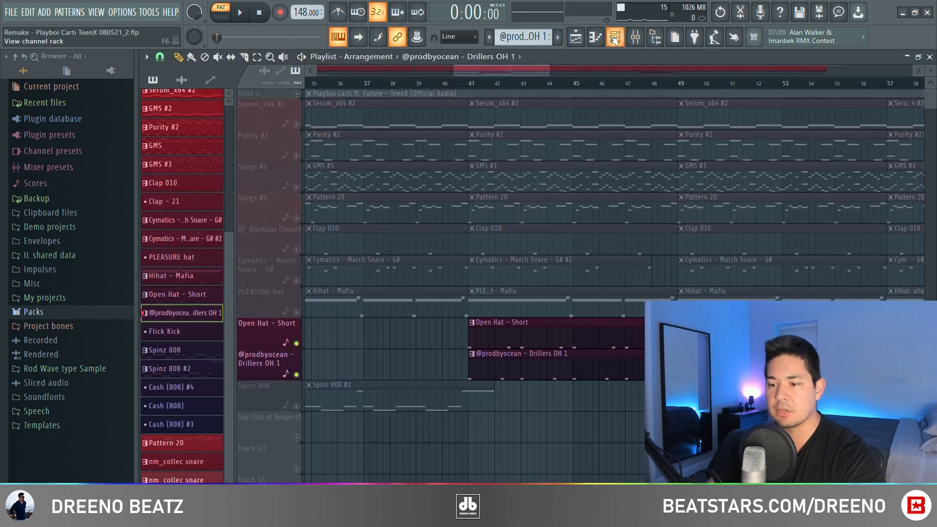
pyautogui.click(615, 38)
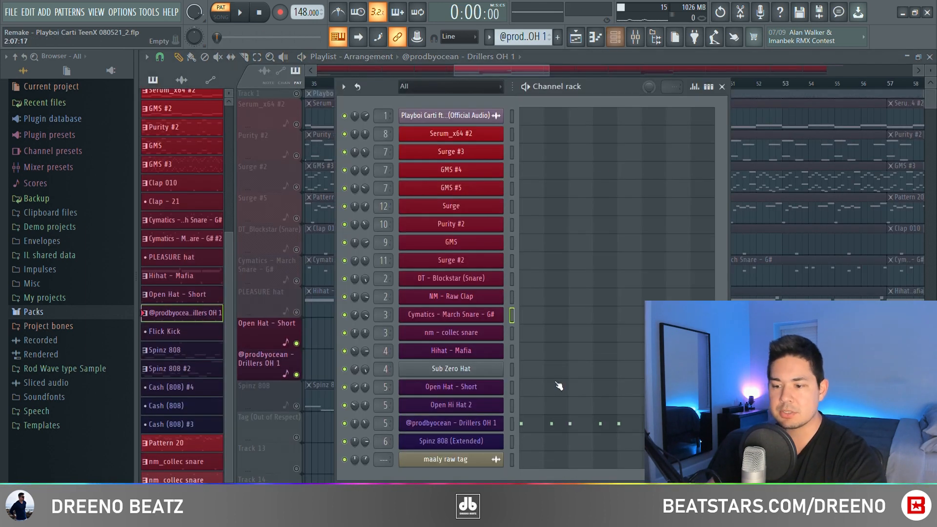
pyautogui.click(452, 424)
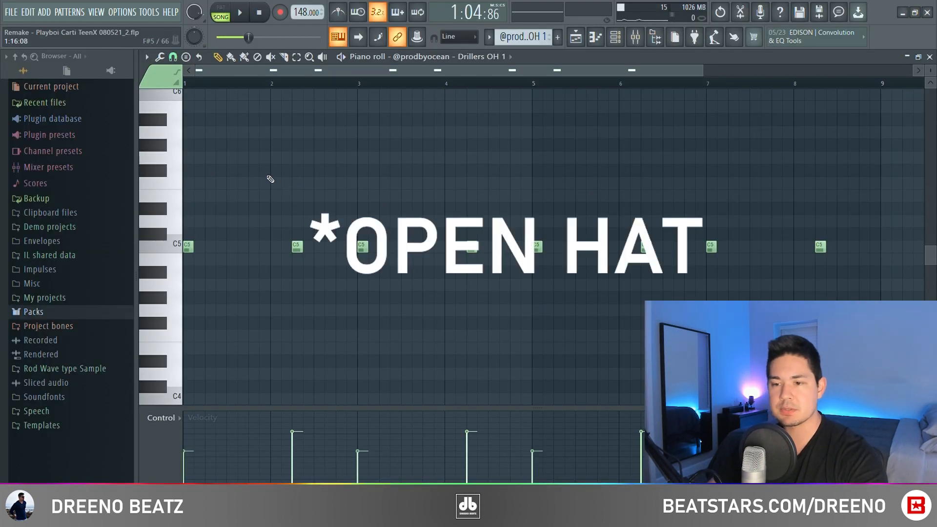
pyautogui.press('space')
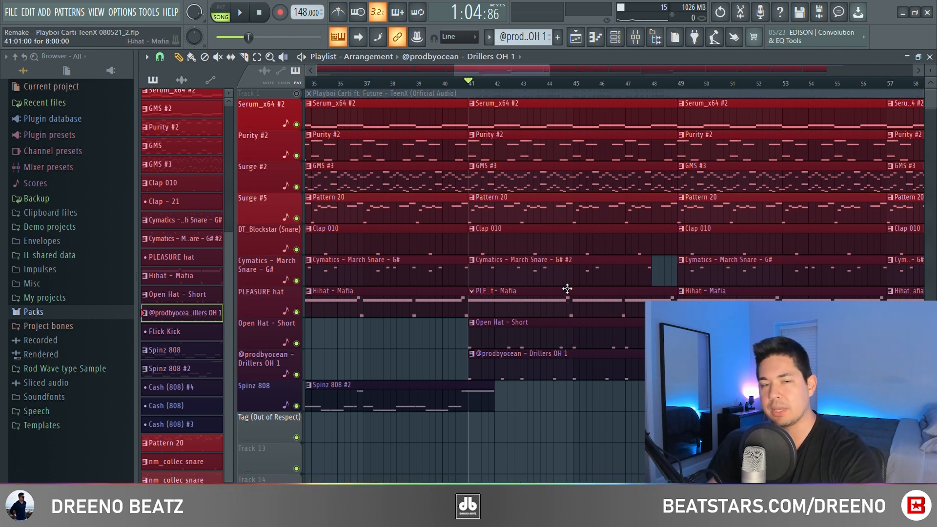
# - Play the full arrangement from bar 41 through the open-hat section and the 808's return at bar 49, and stop playback
pyautogui.press('space')
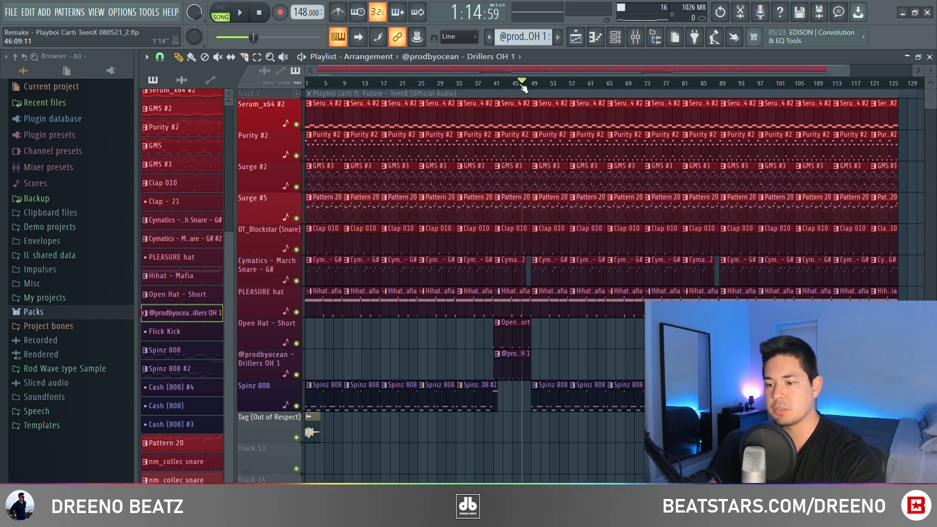
pyautogui.press('space')
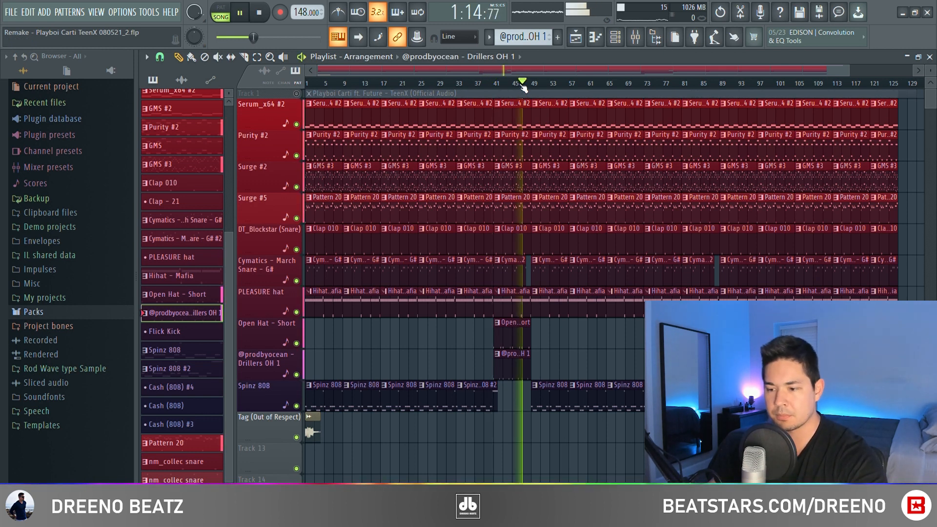
pyautogui.scroll(5, 535, 354)
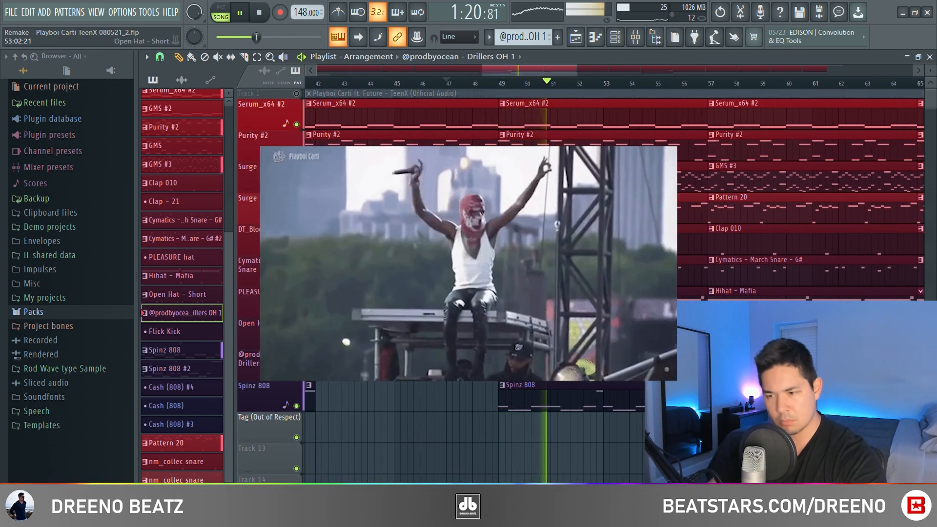
pyautogui.click(259, 12)
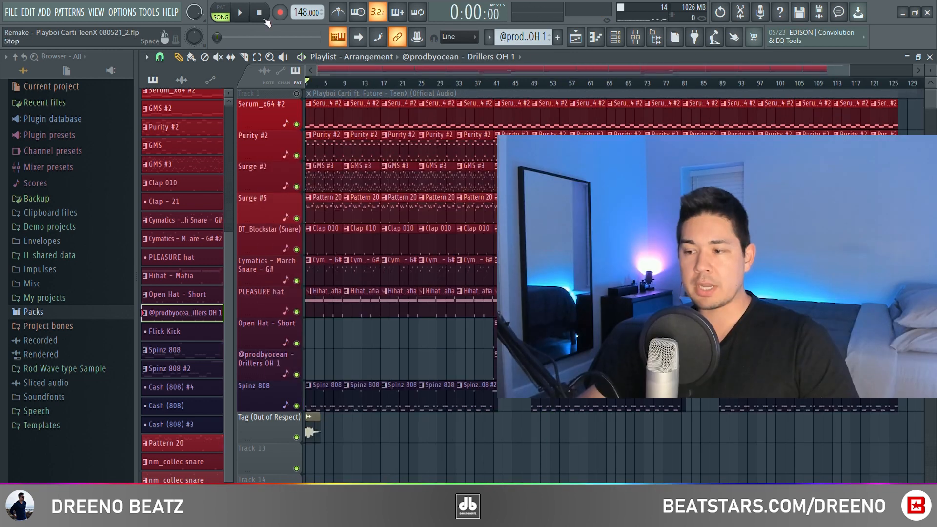